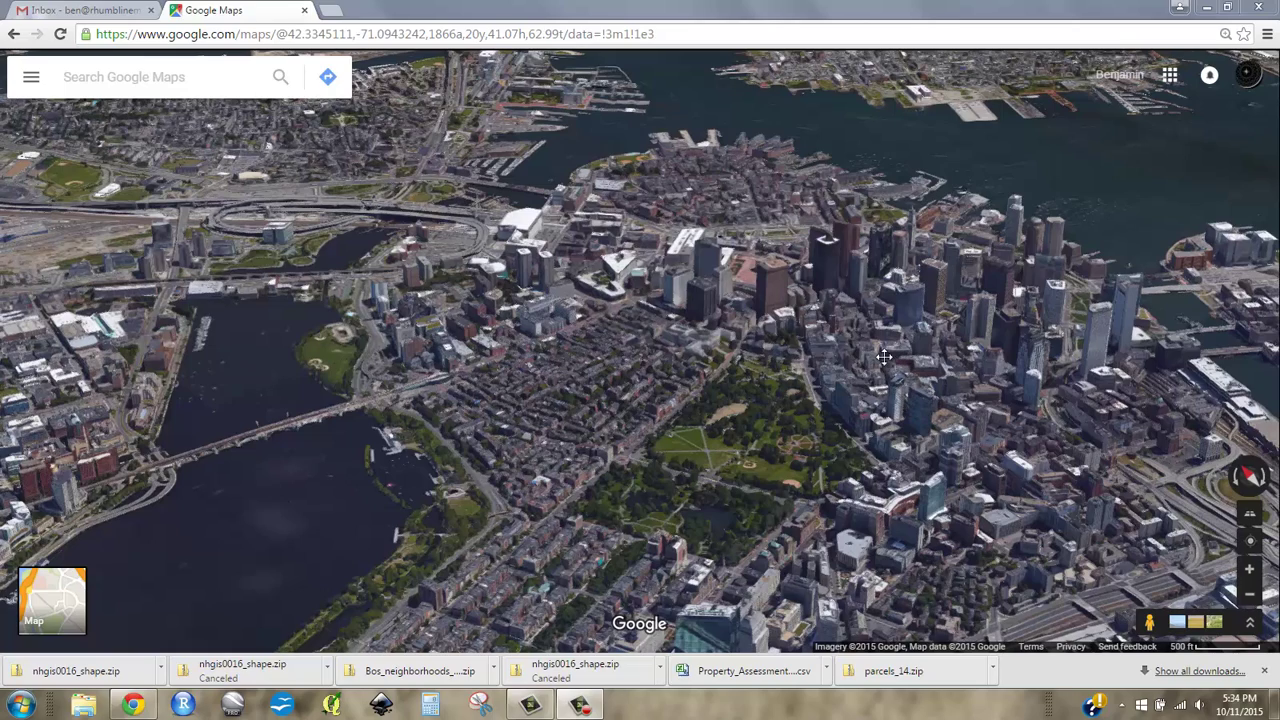
# - Pan the 3D map around downtown Boston, Back Bay and the harbour
pyautogui.moveTo(884, 356); pyautogui.dragTo(840, 398)
pyautogui.scroll(-2, 550, 393)
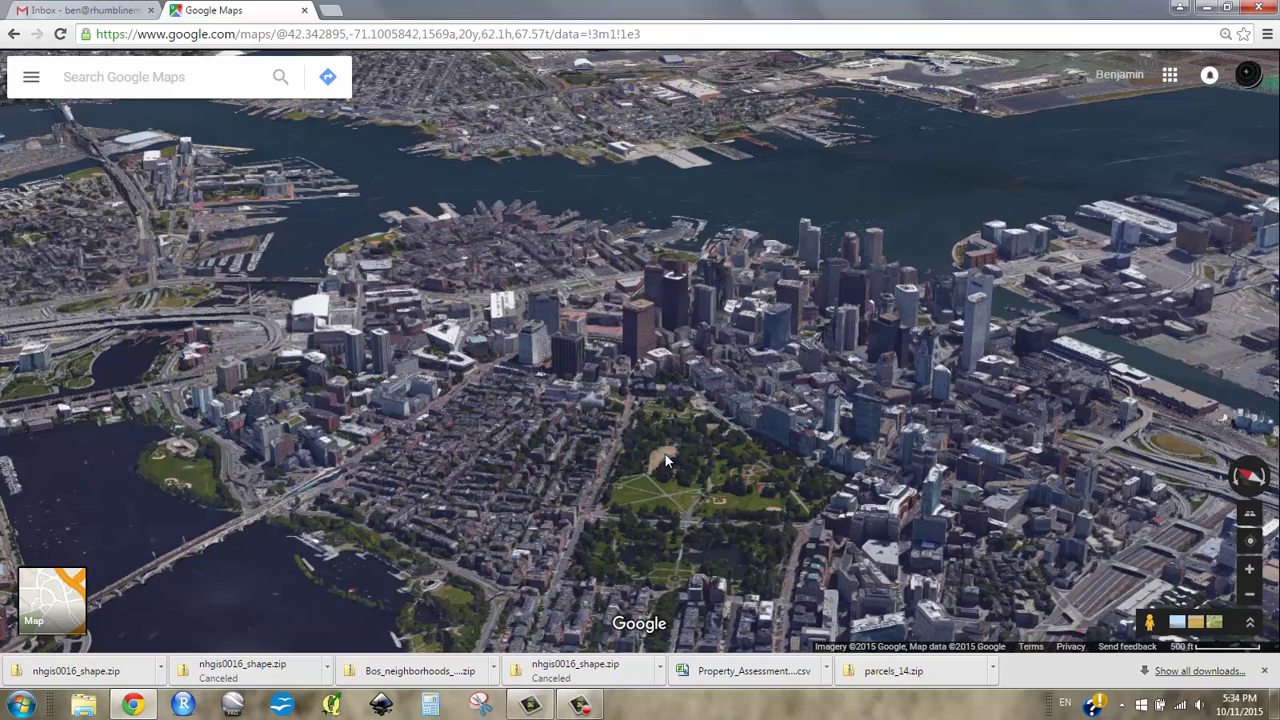
pyautogui.moveTo(634, 511); pyautogui.dragTo(593, 505)
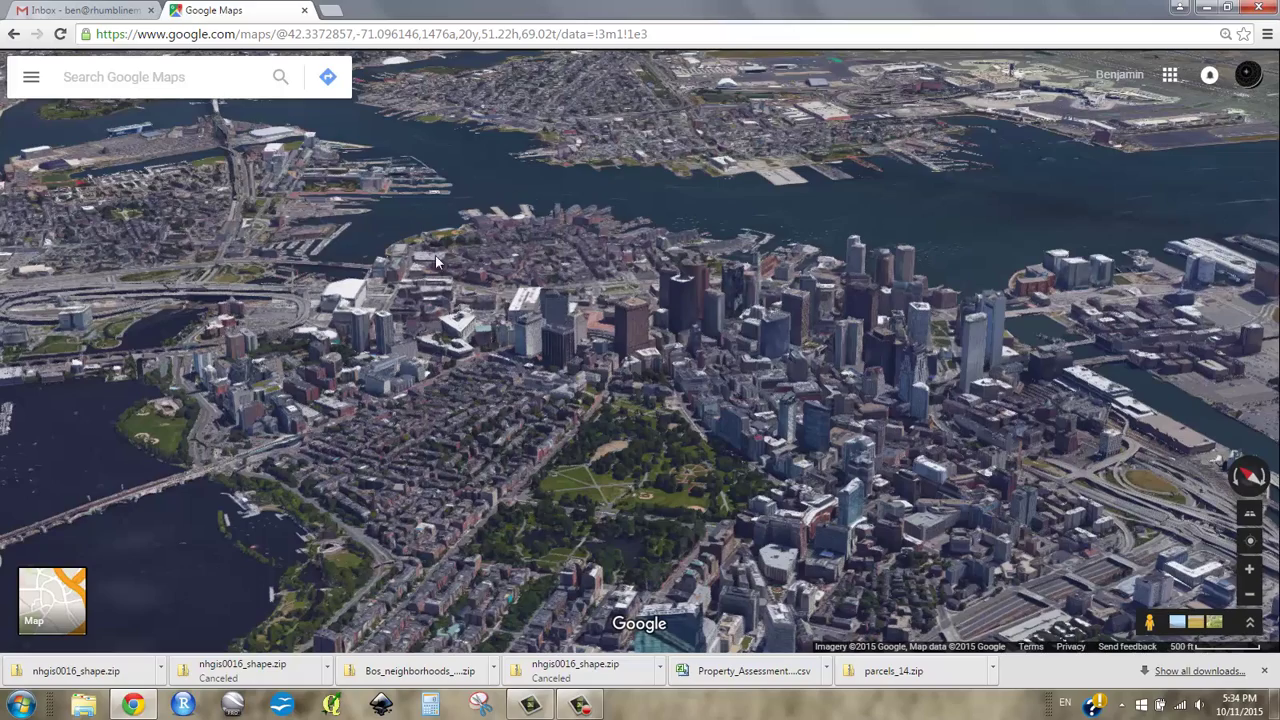
pyautogui.moveTo(493, 423); pyautogui.dragTo(563, 228)
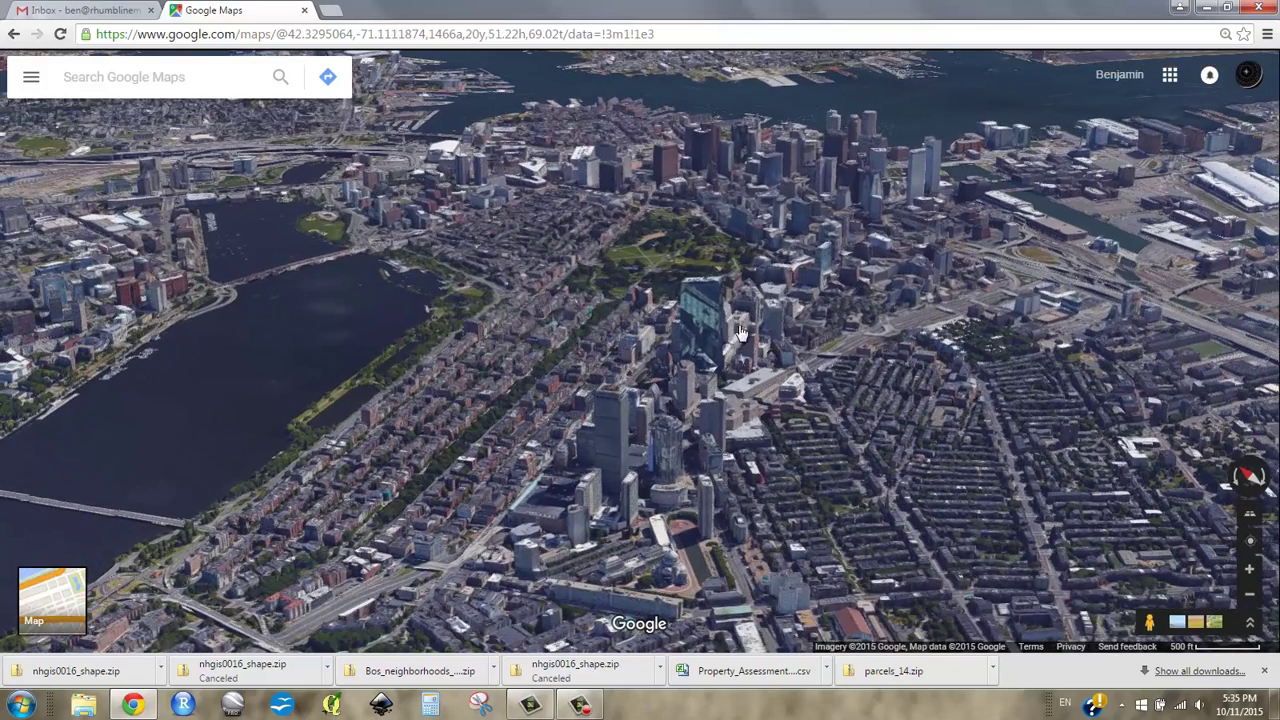
pyautogui.moveTo(979, 243); pyautogui.dragTo(1140, 472)
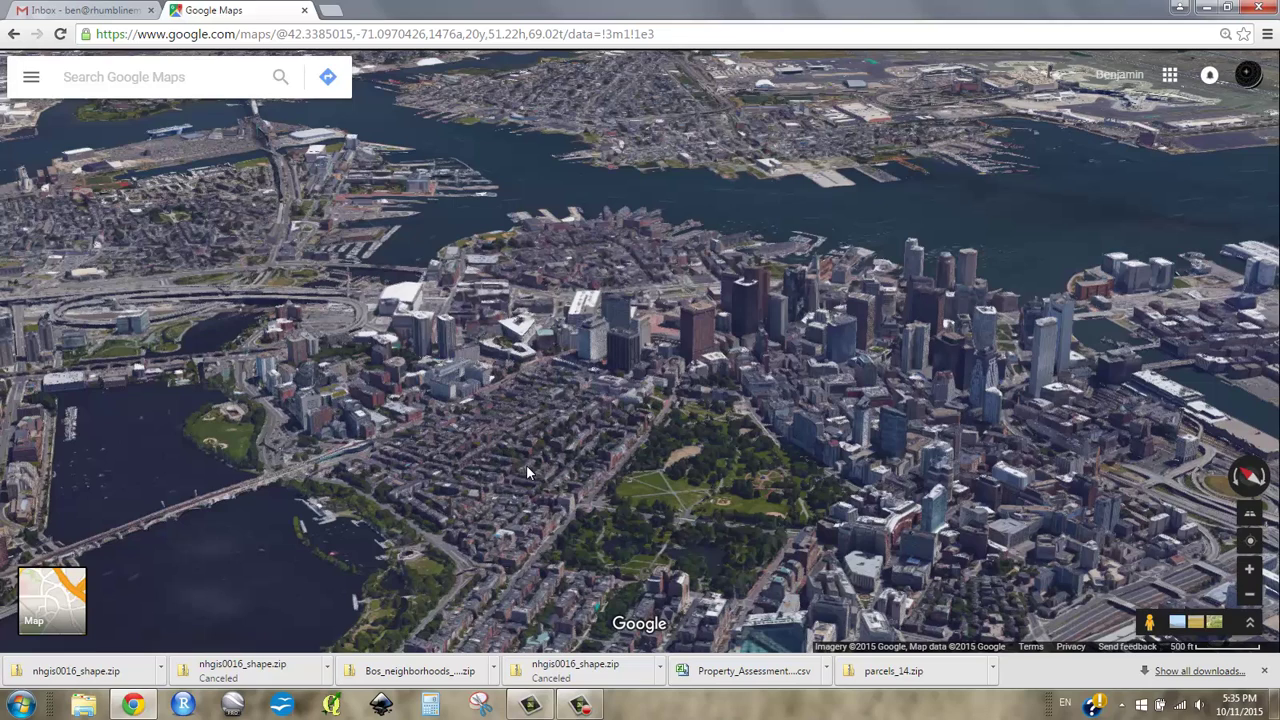
pyautogui.moveTo(526, 464); pyautogui.dragTo(520, 421)
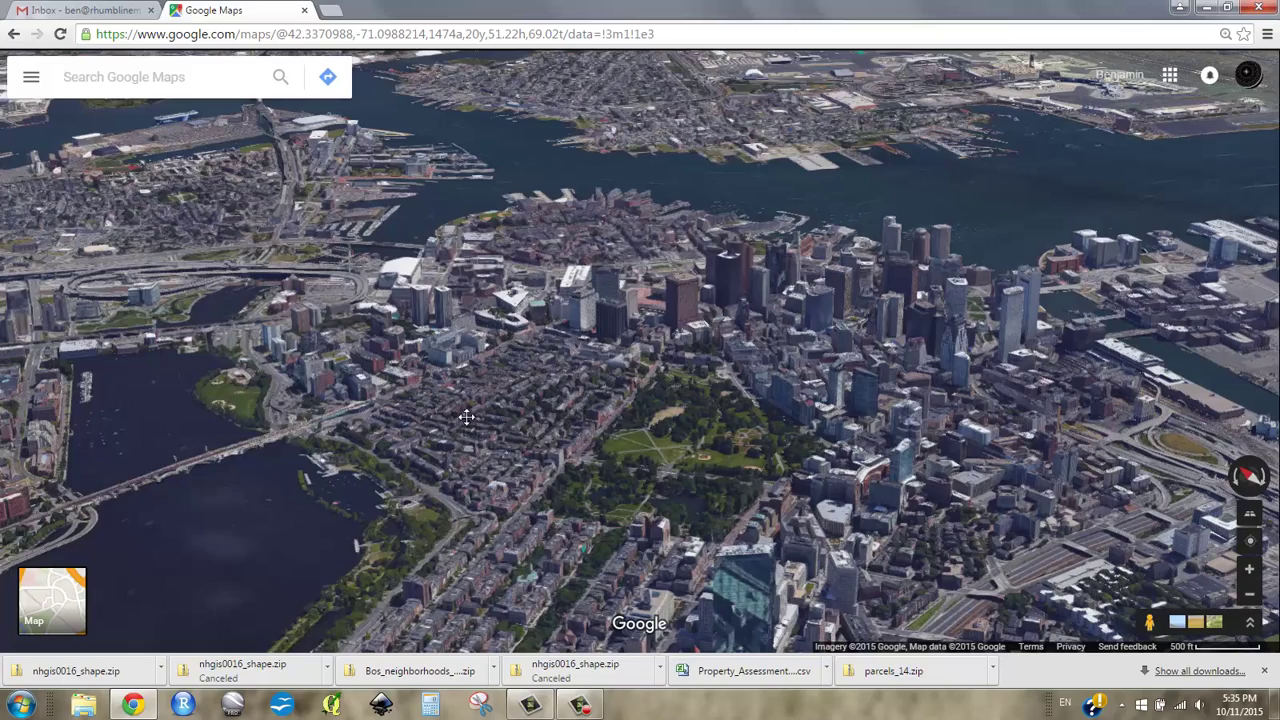
pyautogui.moveTo(460, 427); pyautogui.dragTo(512, 438)
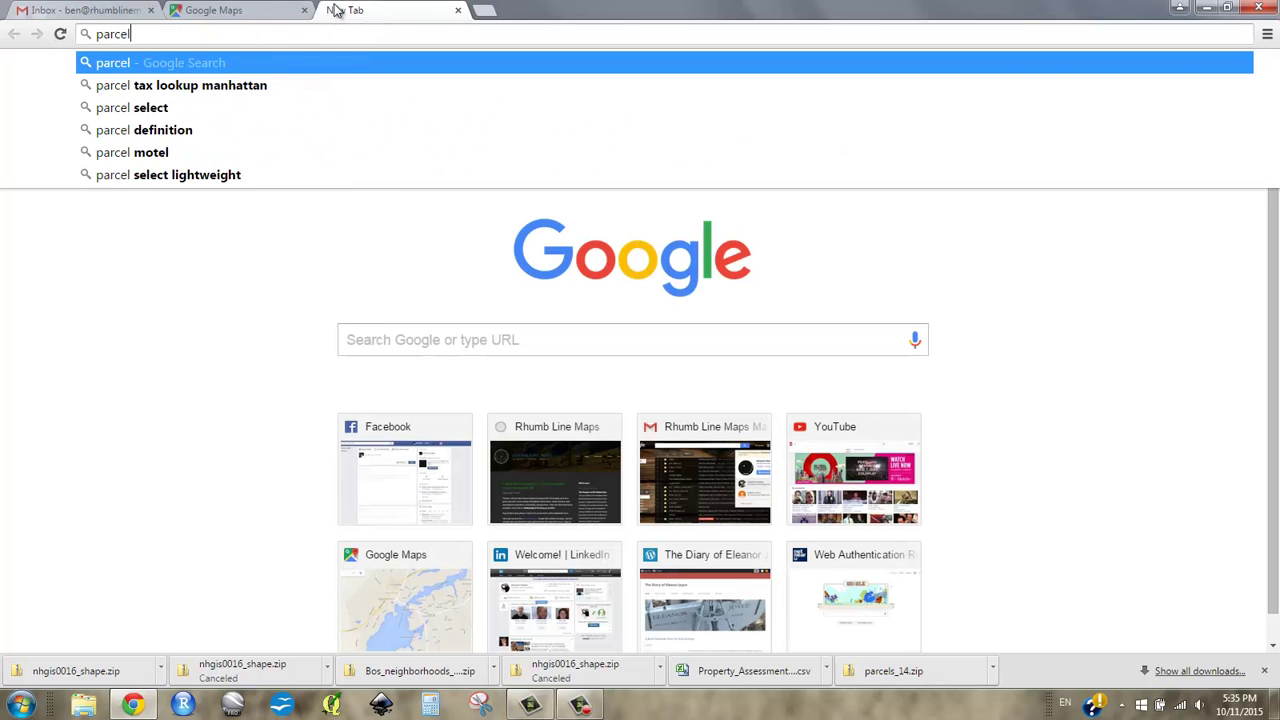
# - Search Google for 'parcel tax shapefile boston' and open the City of Boston Assessing Data result
pyautogui.write(' tg')
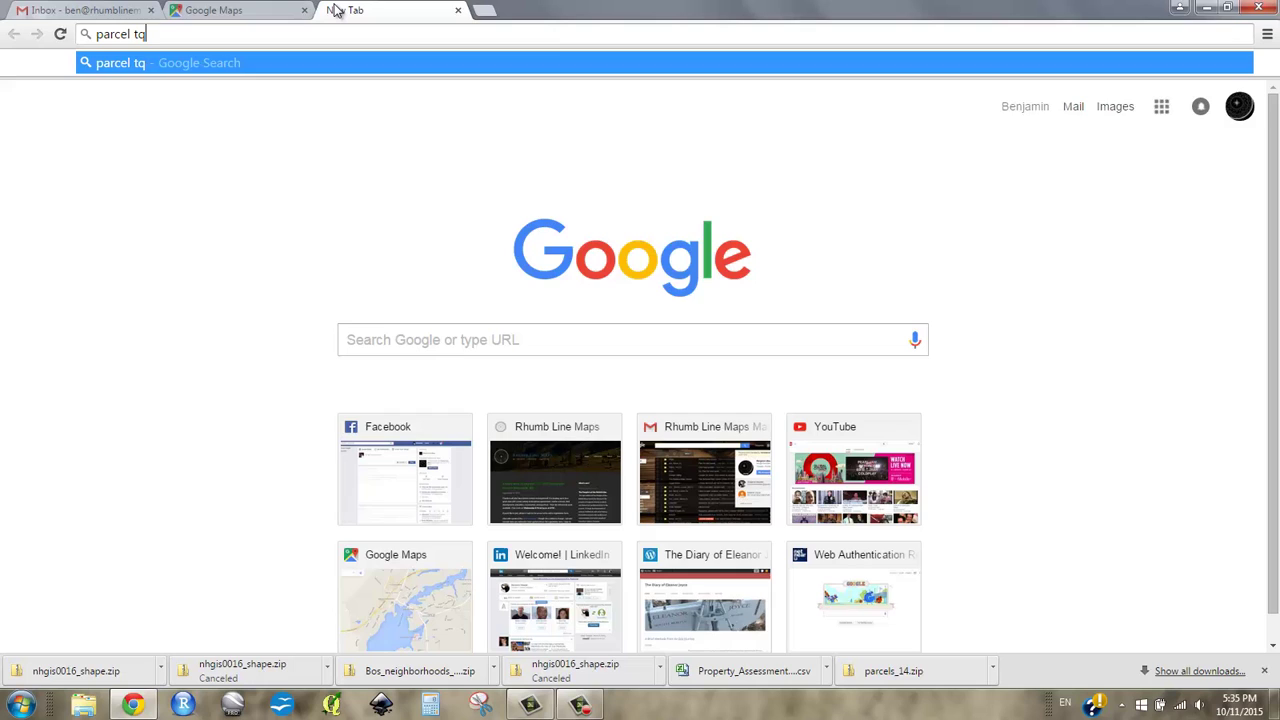
pyautogui.press('BackSpace')
pyautogui.write('ax')
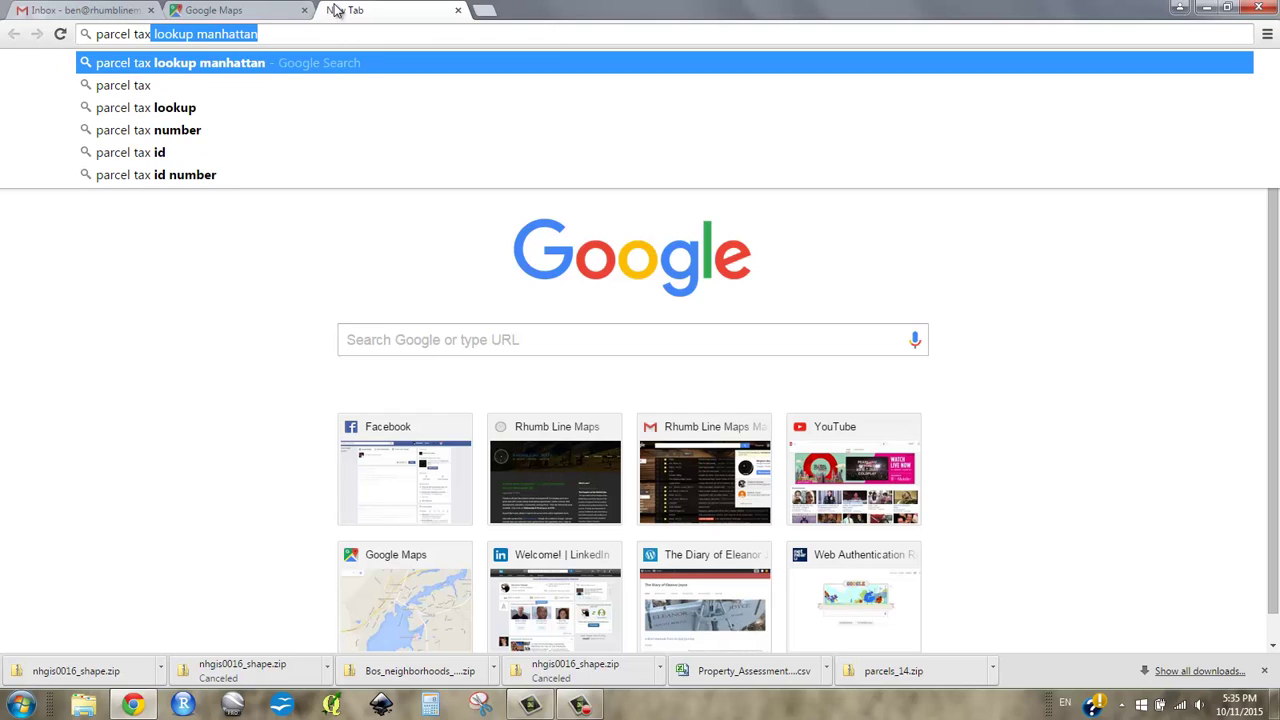
pyautogui.write(' n')
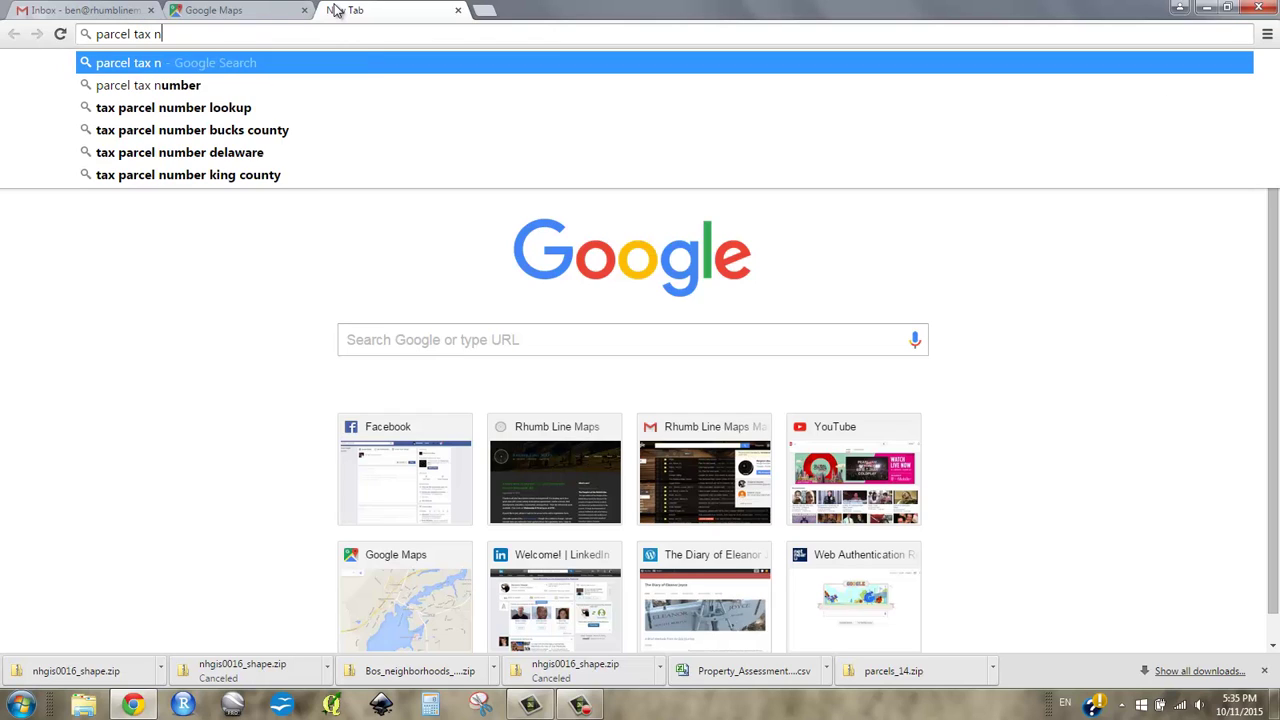
pyautogui.press('BackSpace')
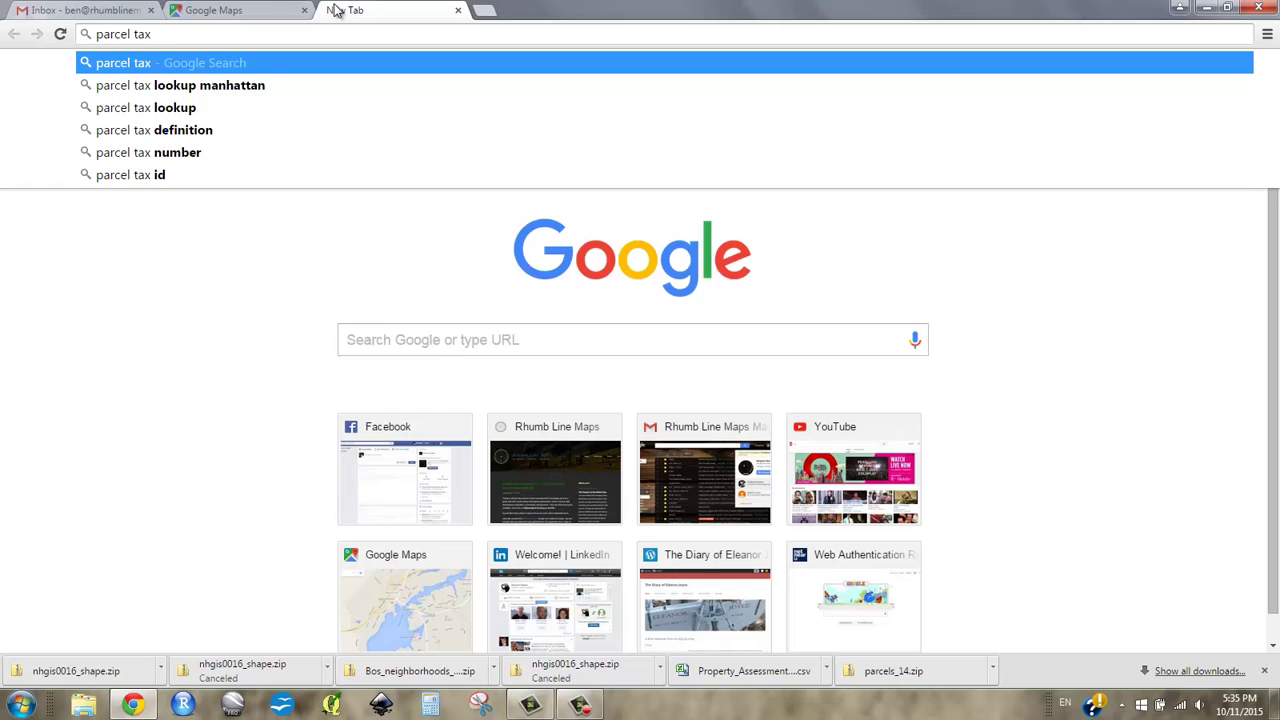
pyautogui.write('shapefile')
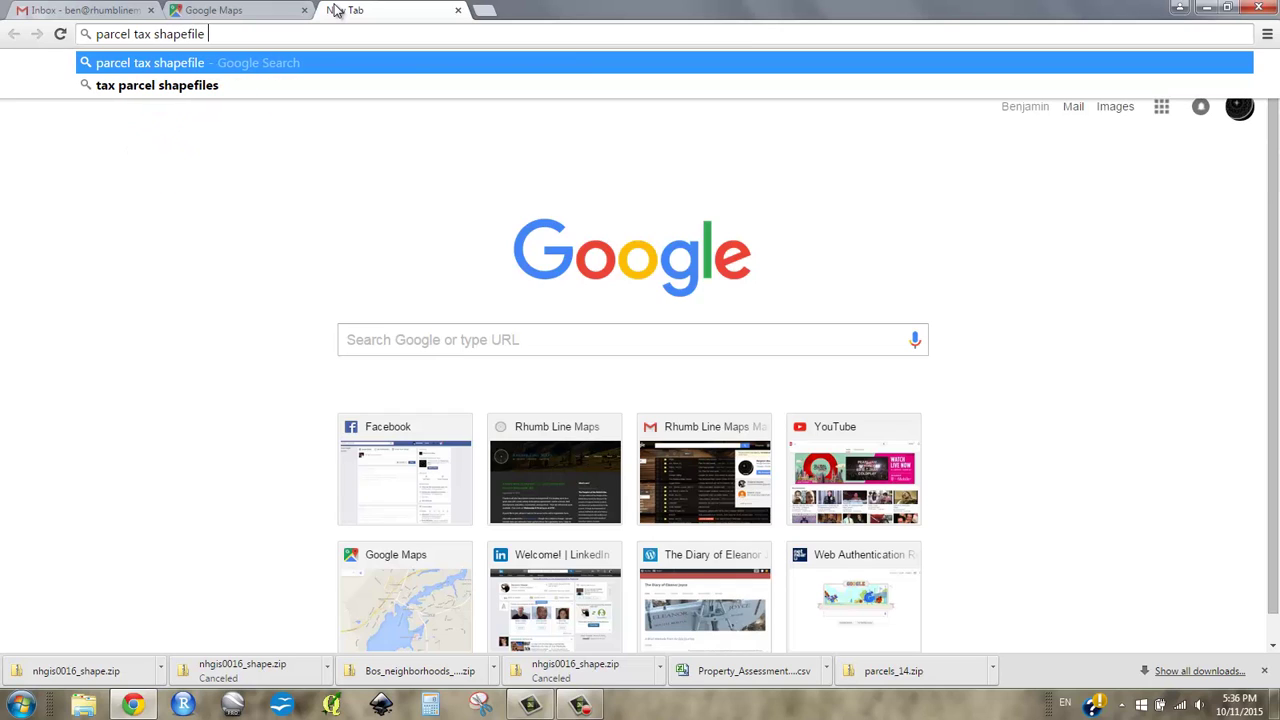
pyautogui.write(' boston')
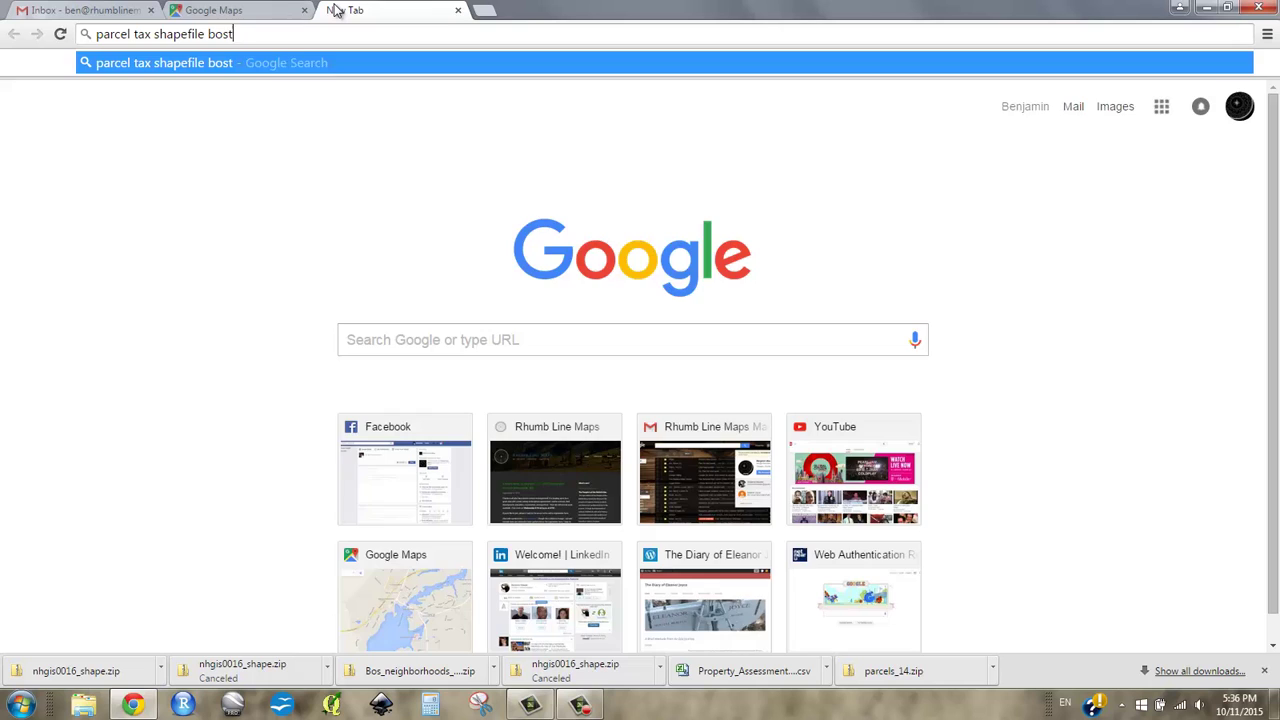
pyautogui.press('Return')
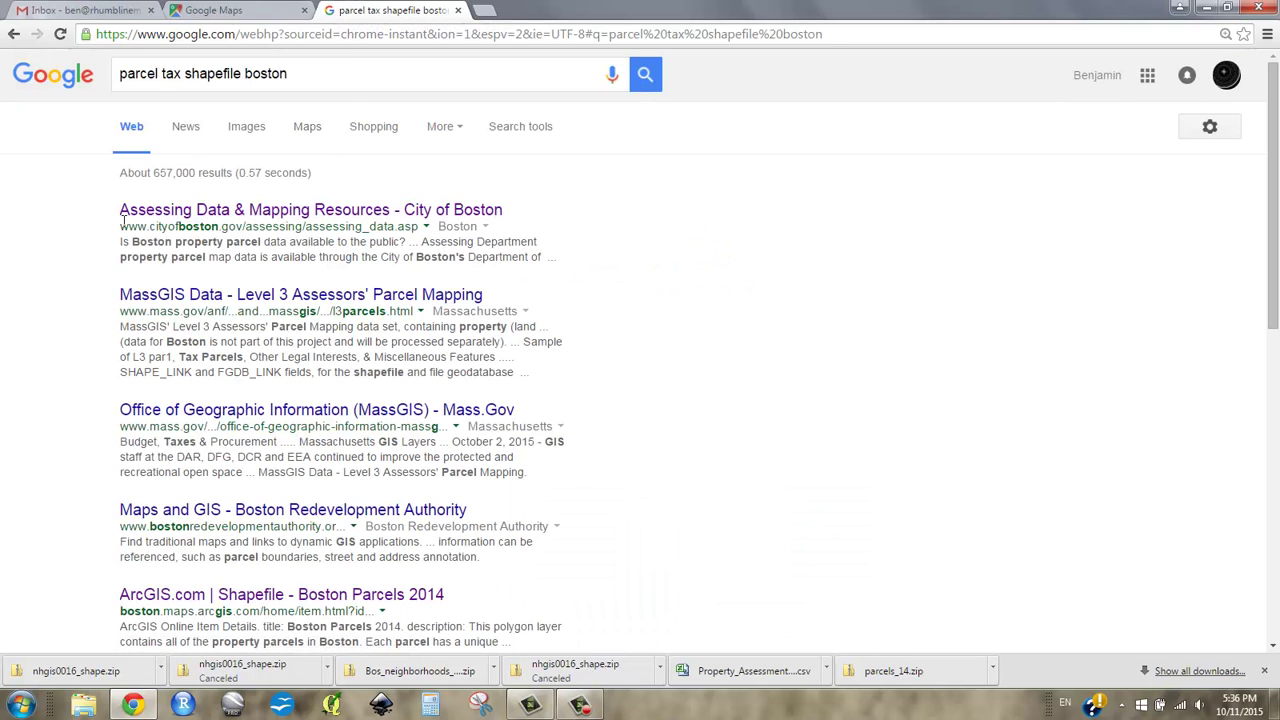
pyautogui.moveTo(121, 224); pyautogui.dragTo(386, 221)
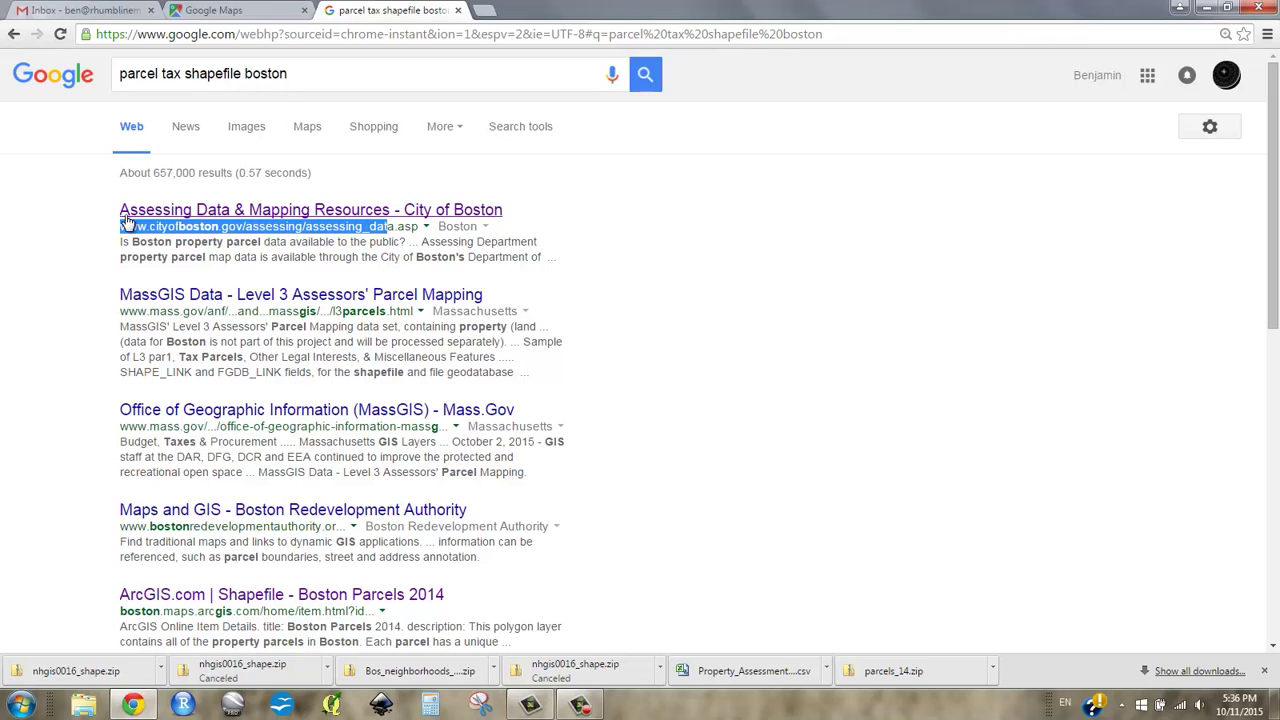
pyautogui.click(366, 212)
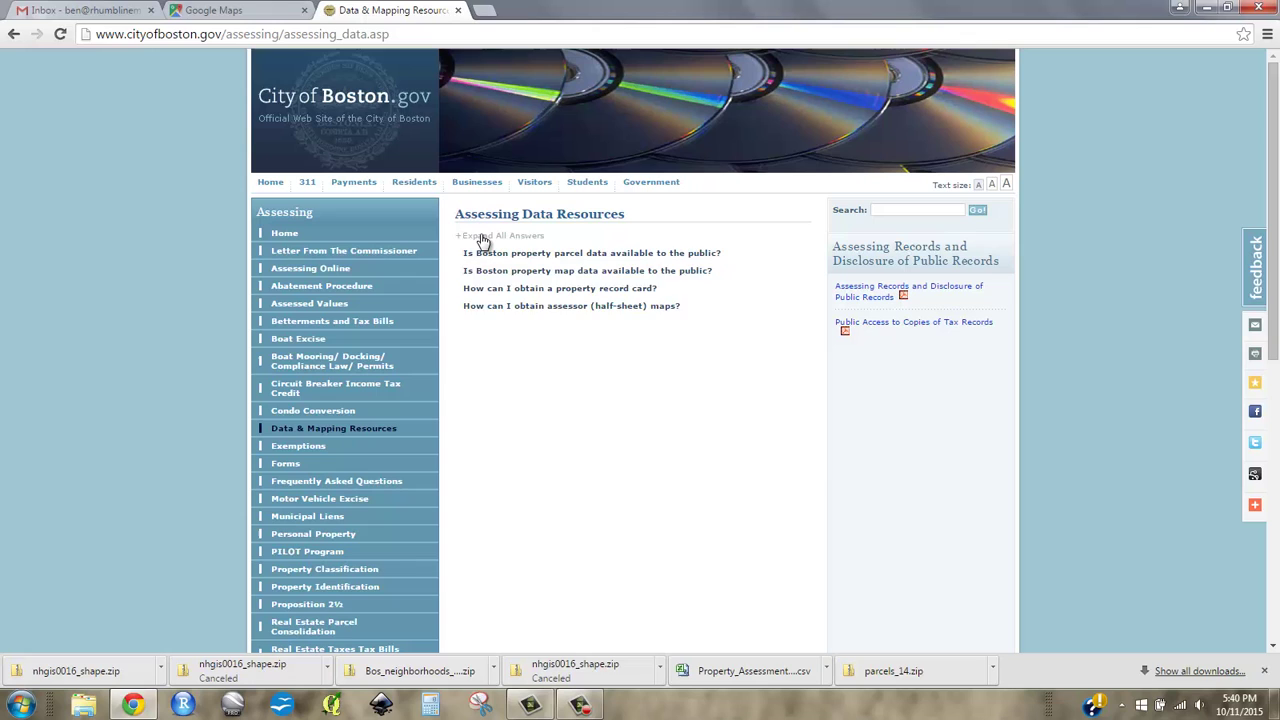
# - Expand all FAQ answers and open the Property Assessment Data link in a new tab
pyautogui.click(482, 237)
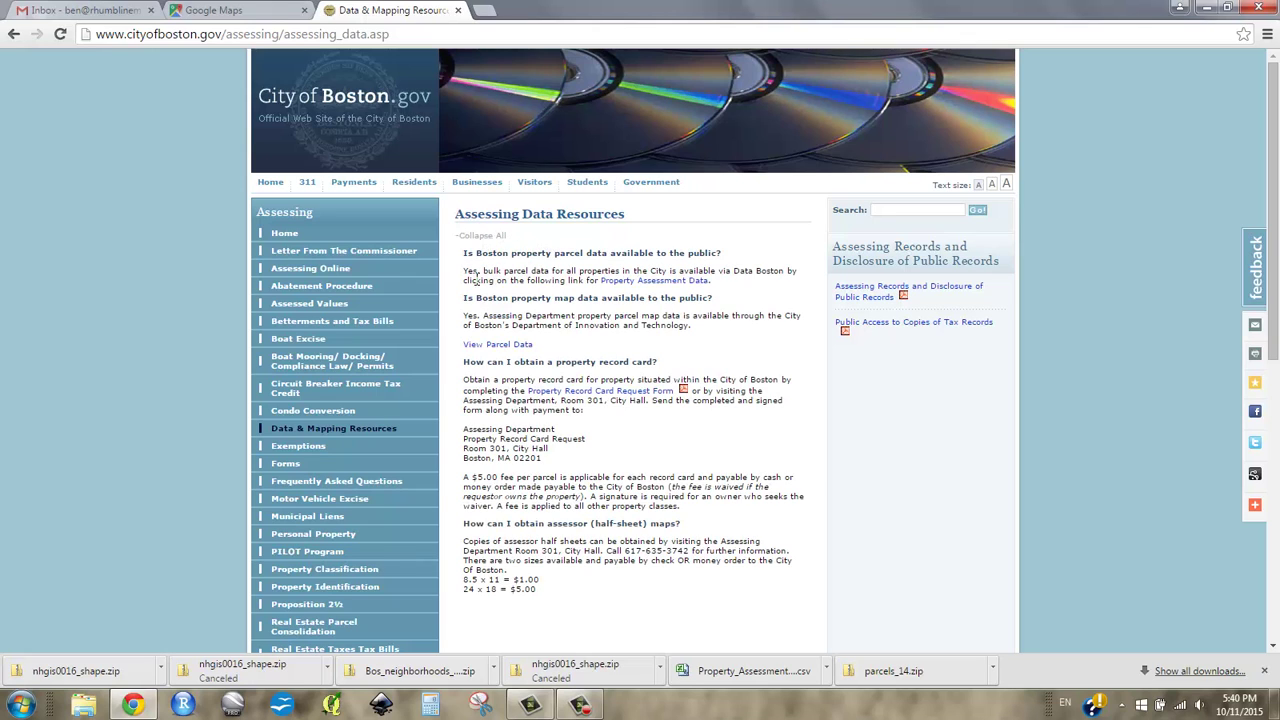
pyautogui.moveTo(464, 270); pyautogui.dragTo(672, 271)
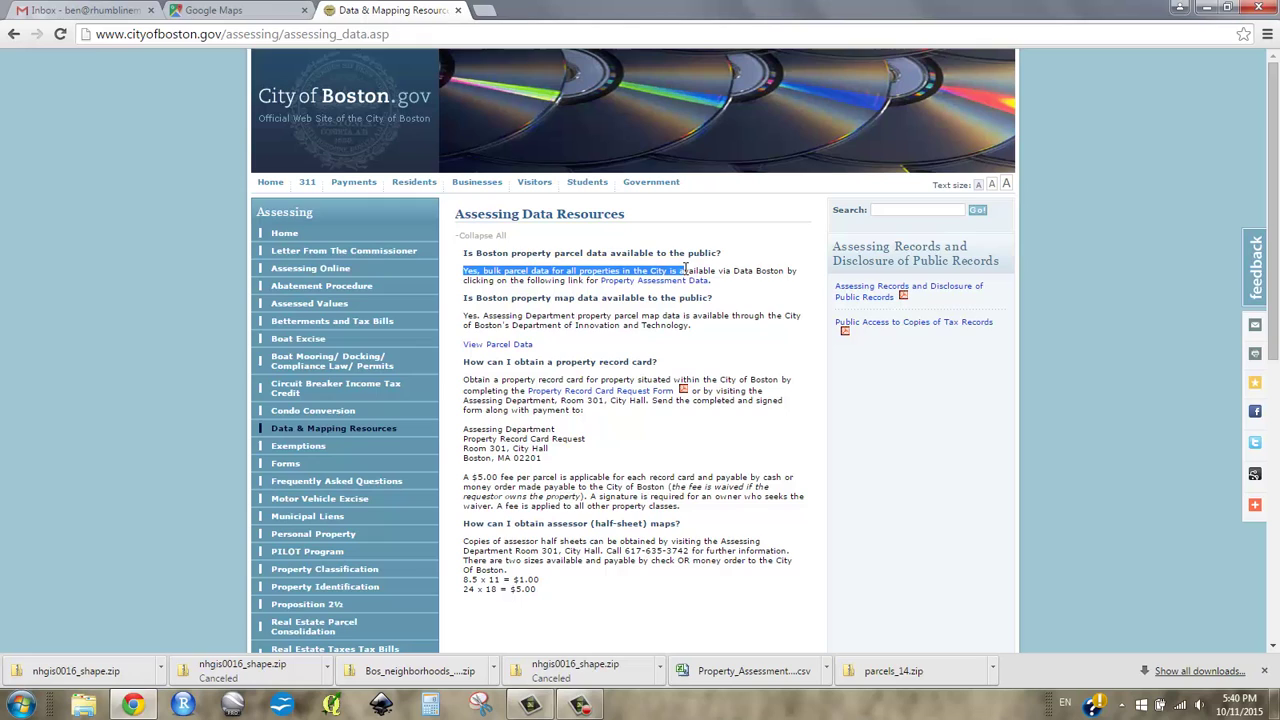
pyautogui.rightClick(633, 289)
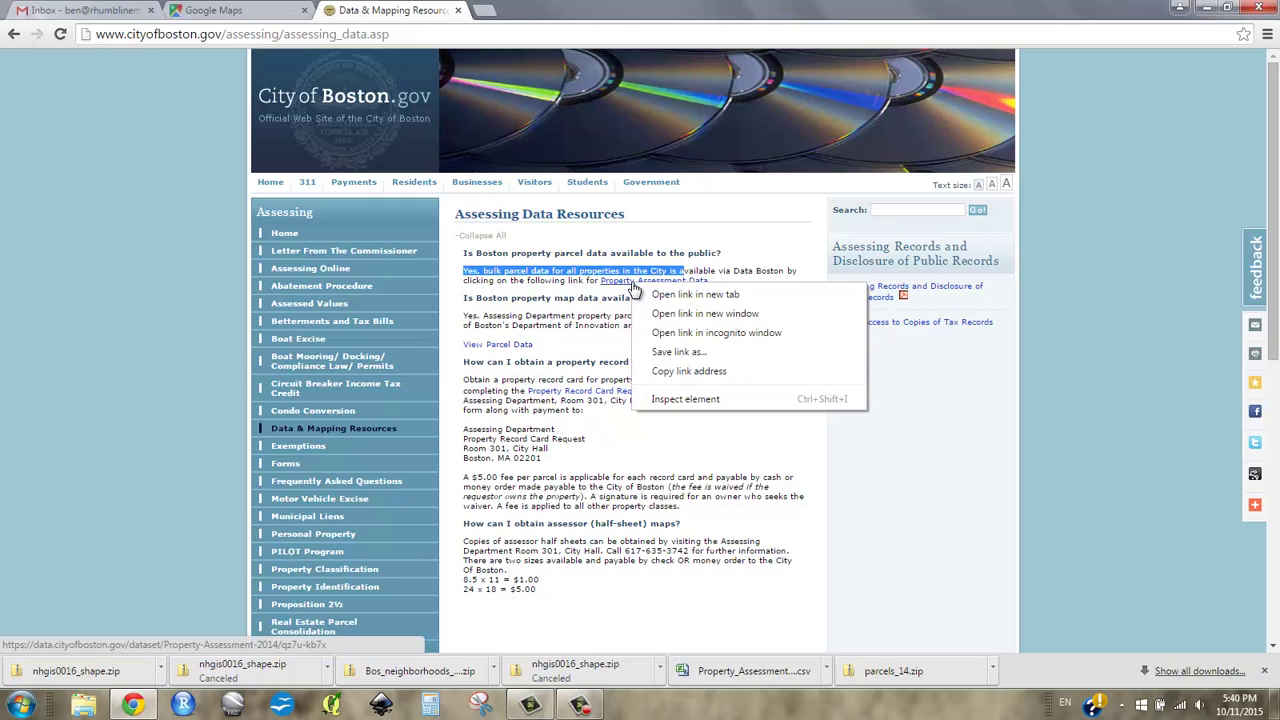
pyautogui.click(652, 296)
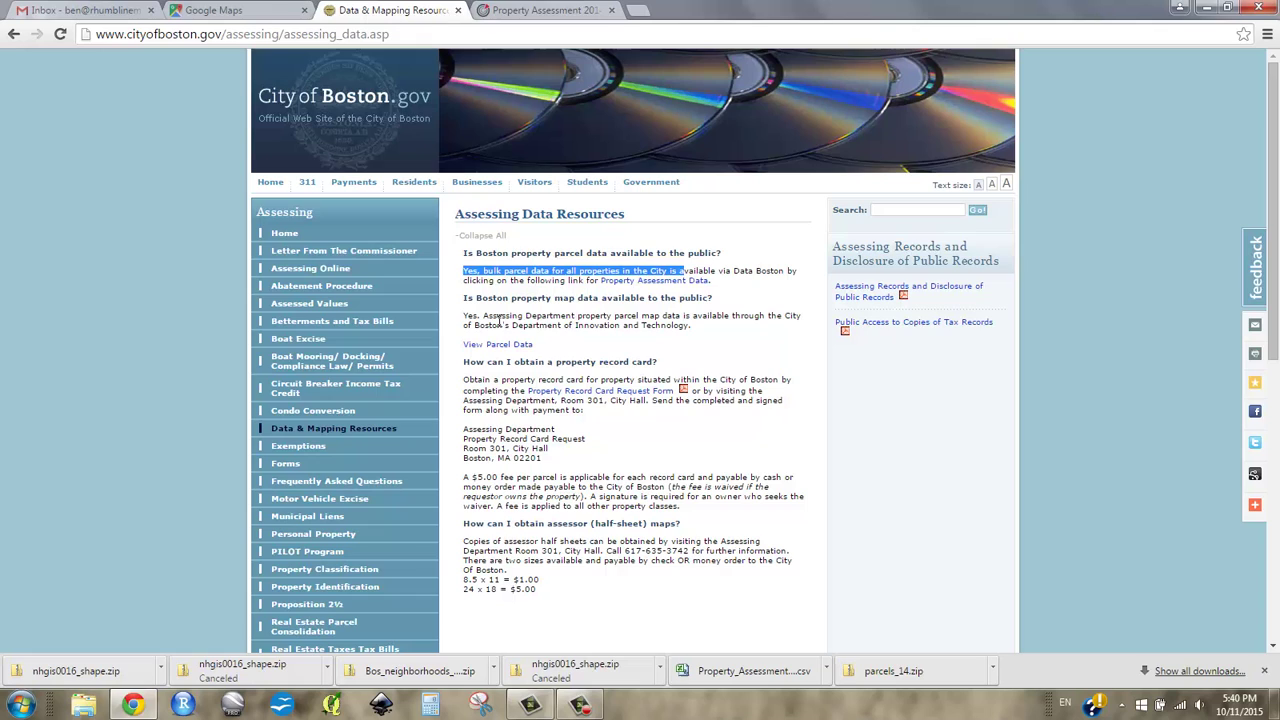
# - Open the View Parcel Data link in a new tab
pyautogui.moveTo(492, 316); pyautogui.dragTo(650, 328)
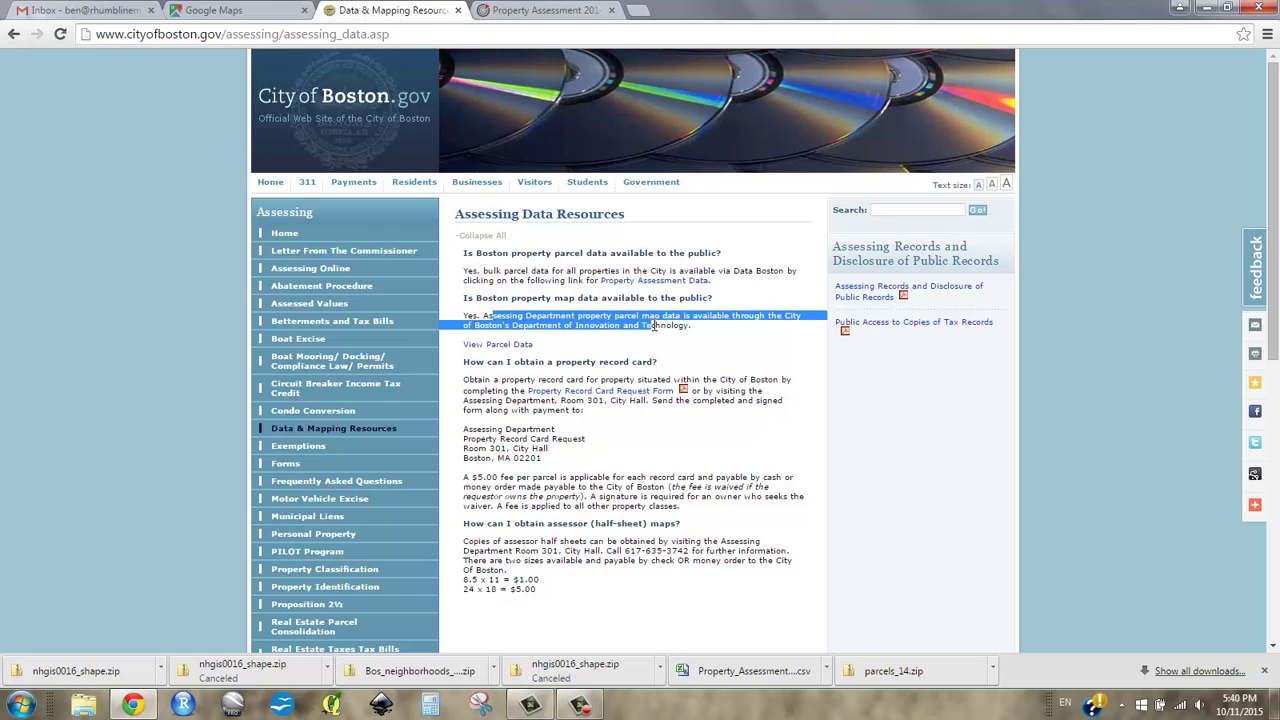
pyautogui.rightClick(490, 352)
pyautogui.click(550, 357)
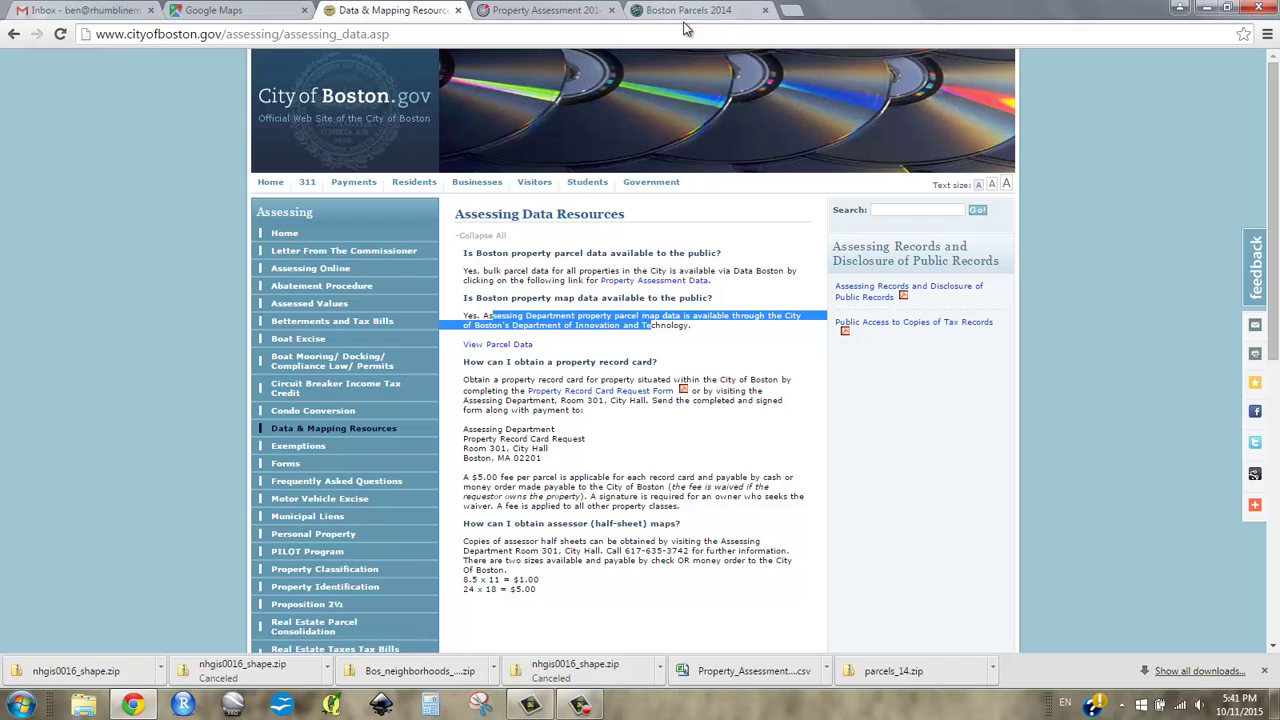
# - Review the Property Assessment 2014 table's columns from parcel IDs to YR_BUILT and back
pyautogui.click(538, 9)
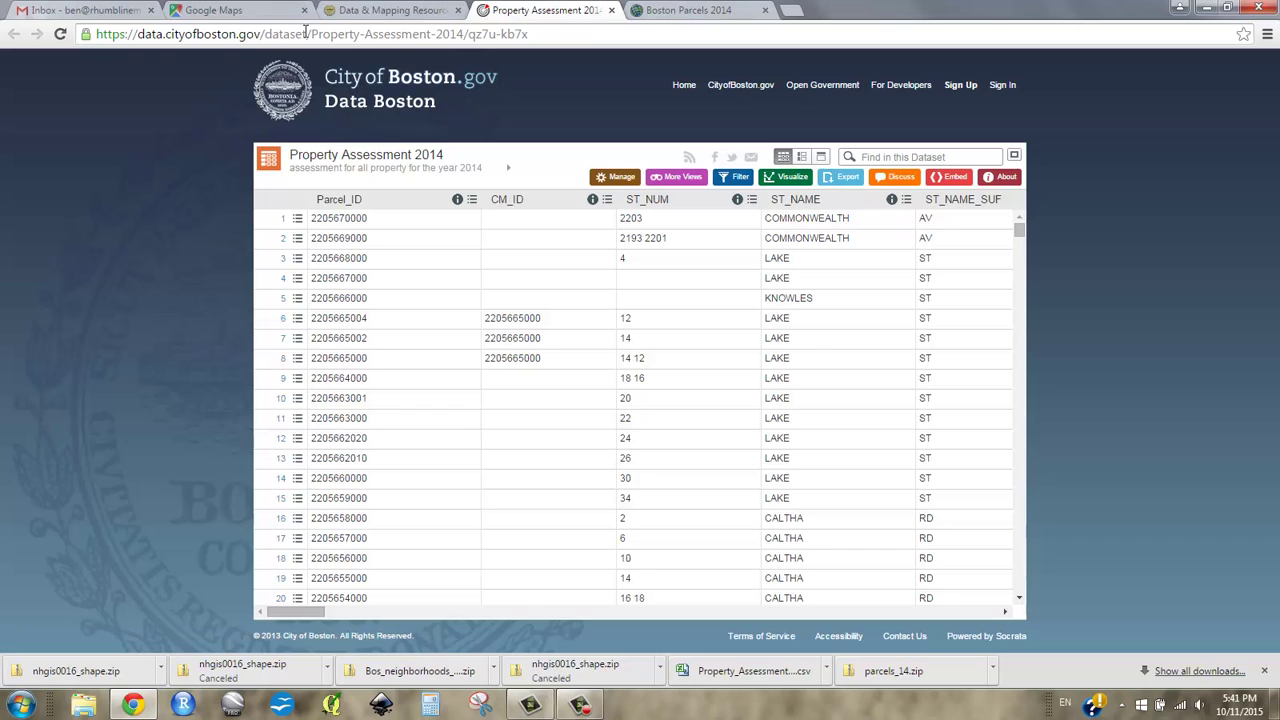
pyautogui.moveTo(530, 34); pyautogui.dragTo(82, 36)
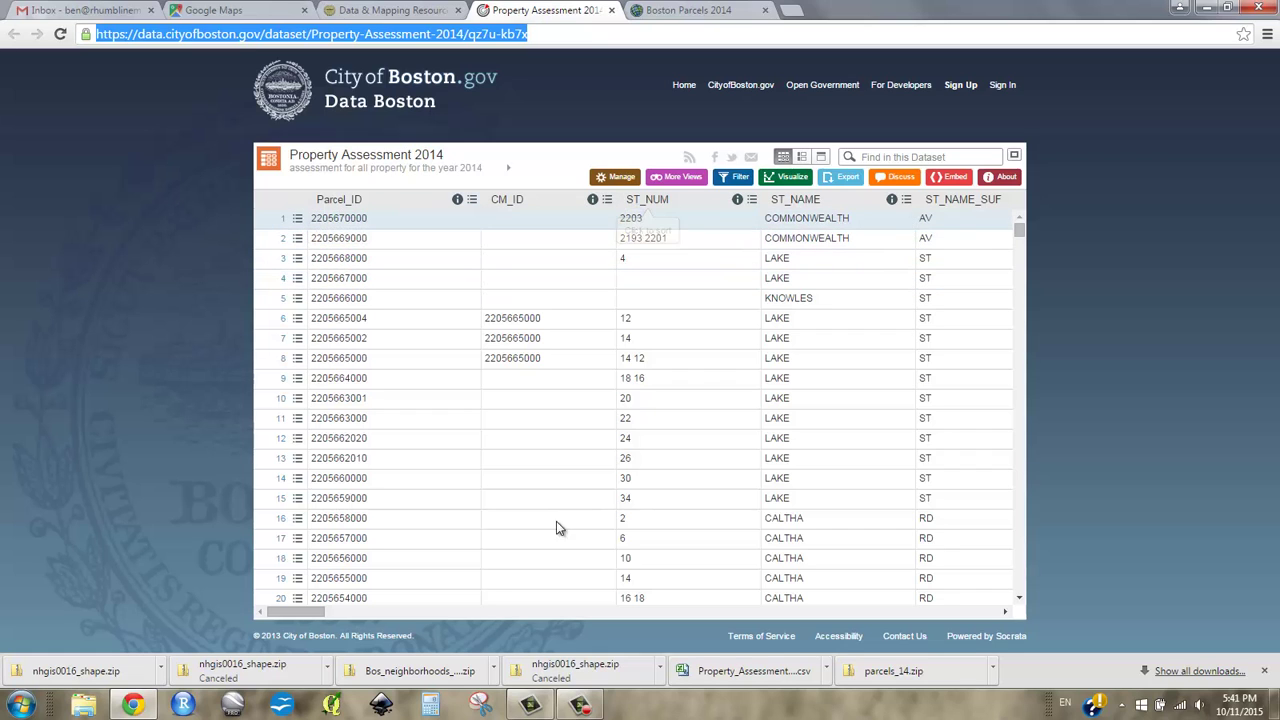
pyautogui.moveTo(285, 612); pyautogui.dragTo(503, 611)
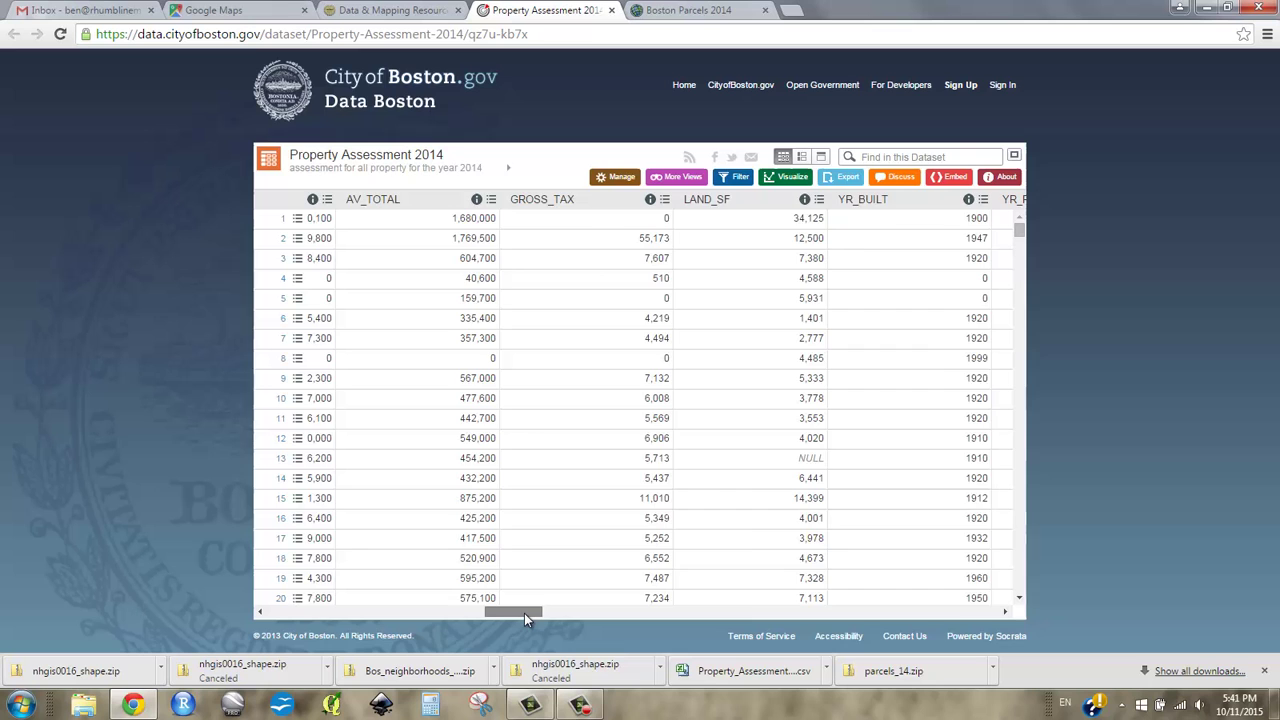
pyautogui.moveTo(524, 613); pyautogui.dragTo(266, 599)
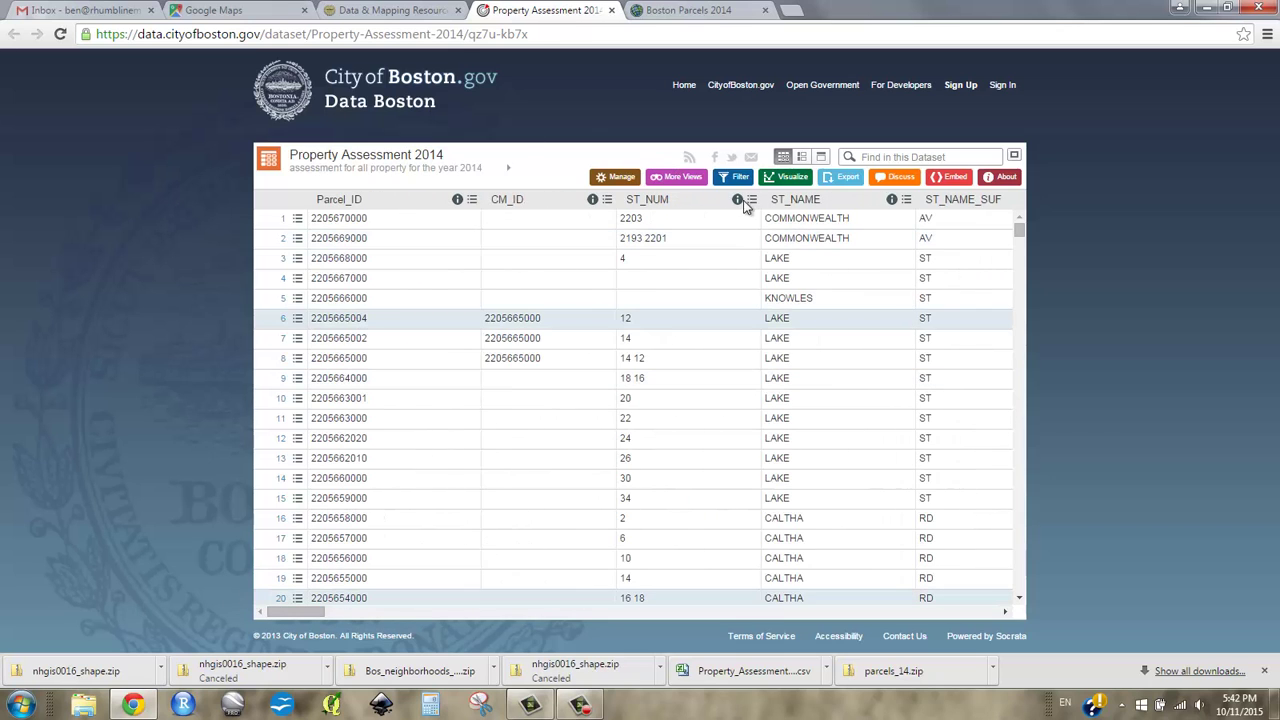
# - Export the Property Assessment 2014 dataset as CSV, then switch to the Boston Parcels 2014 page
pyautogui.click(842, 180)
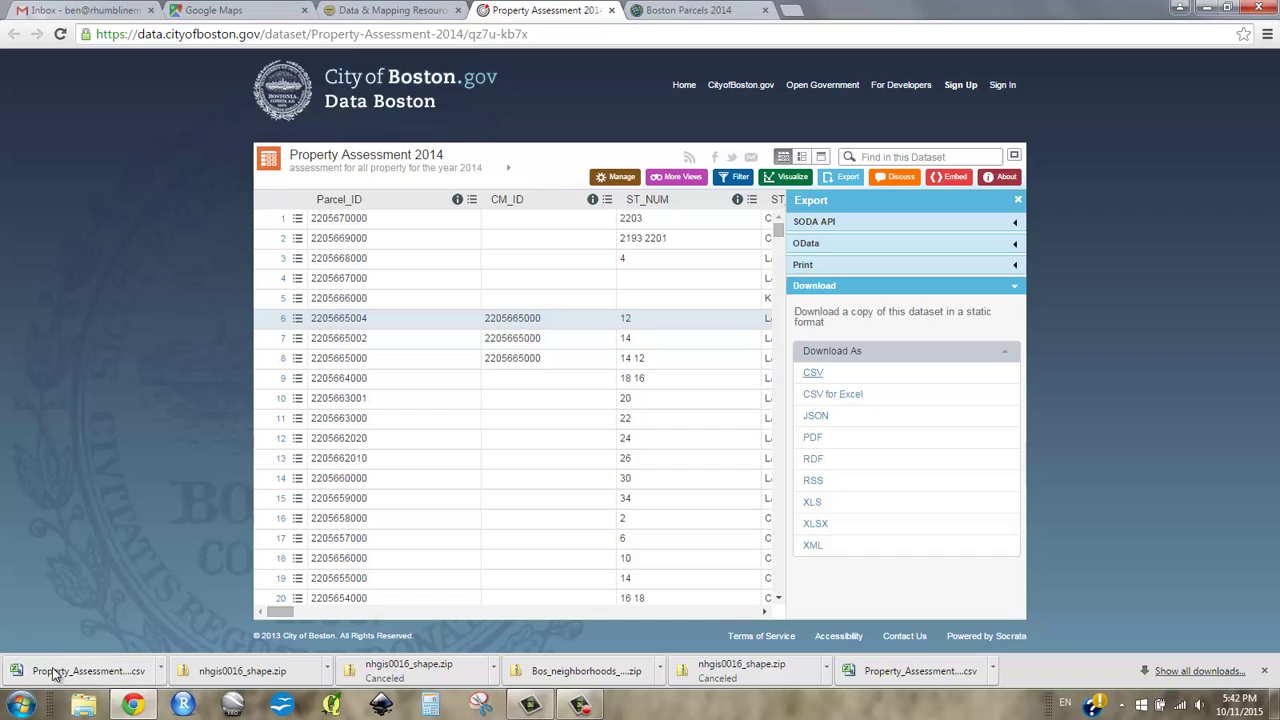
pyautogui.click(676, 11)
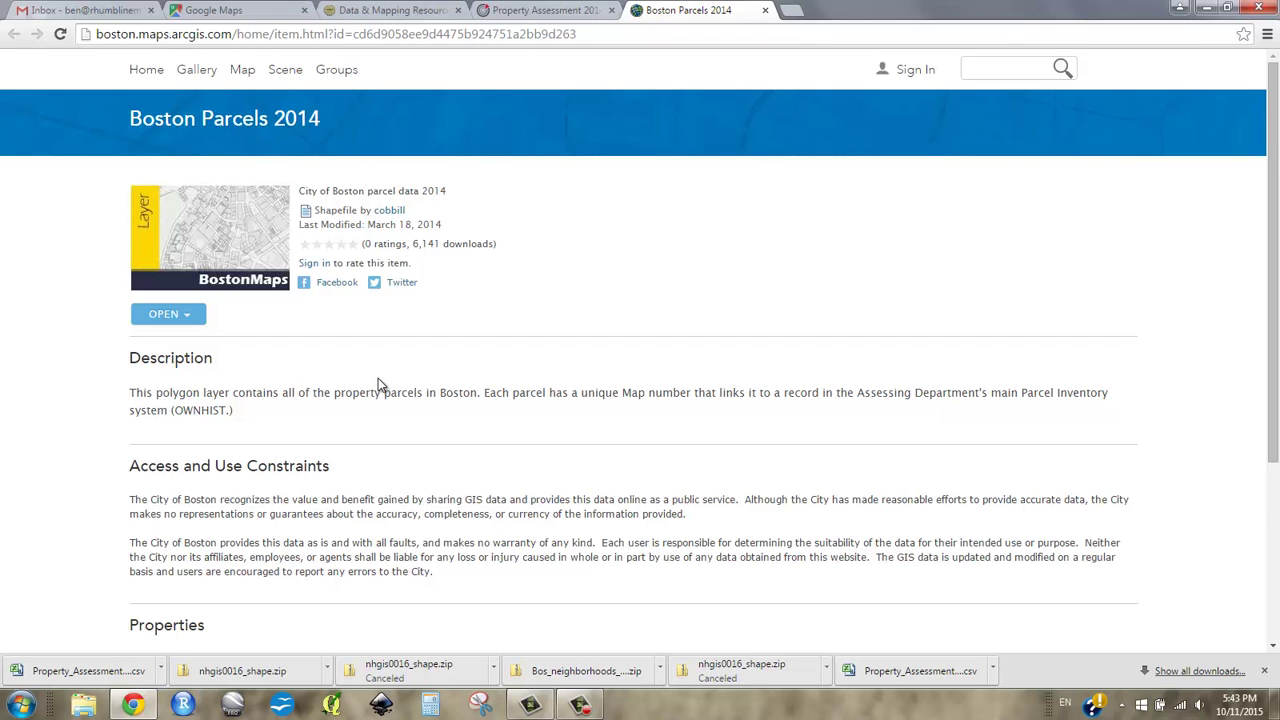
# - Read the Boston Parcels 2014 item description and download it as parcels_14 (1).zip
pyautogui.scroll(-1, 389, 351)
pyautogui.scroll(-2, 389, 348)
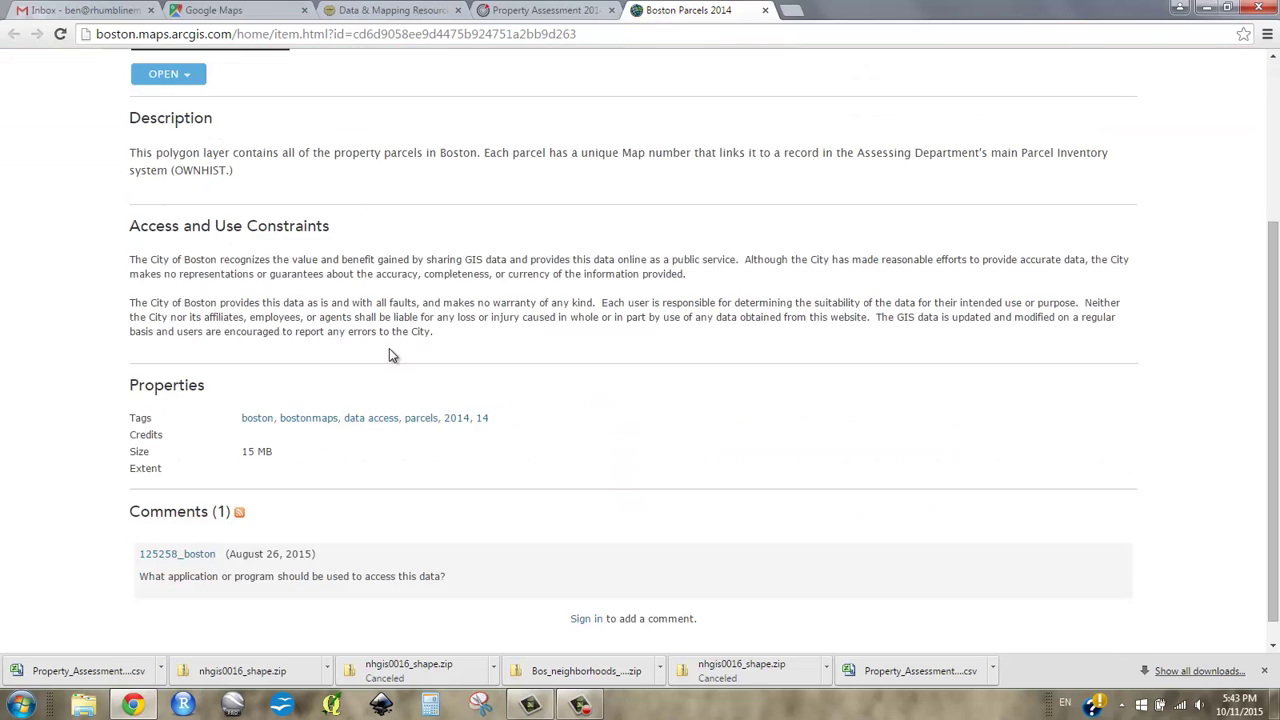
pyautogui.scroll(-1, 405, 347)
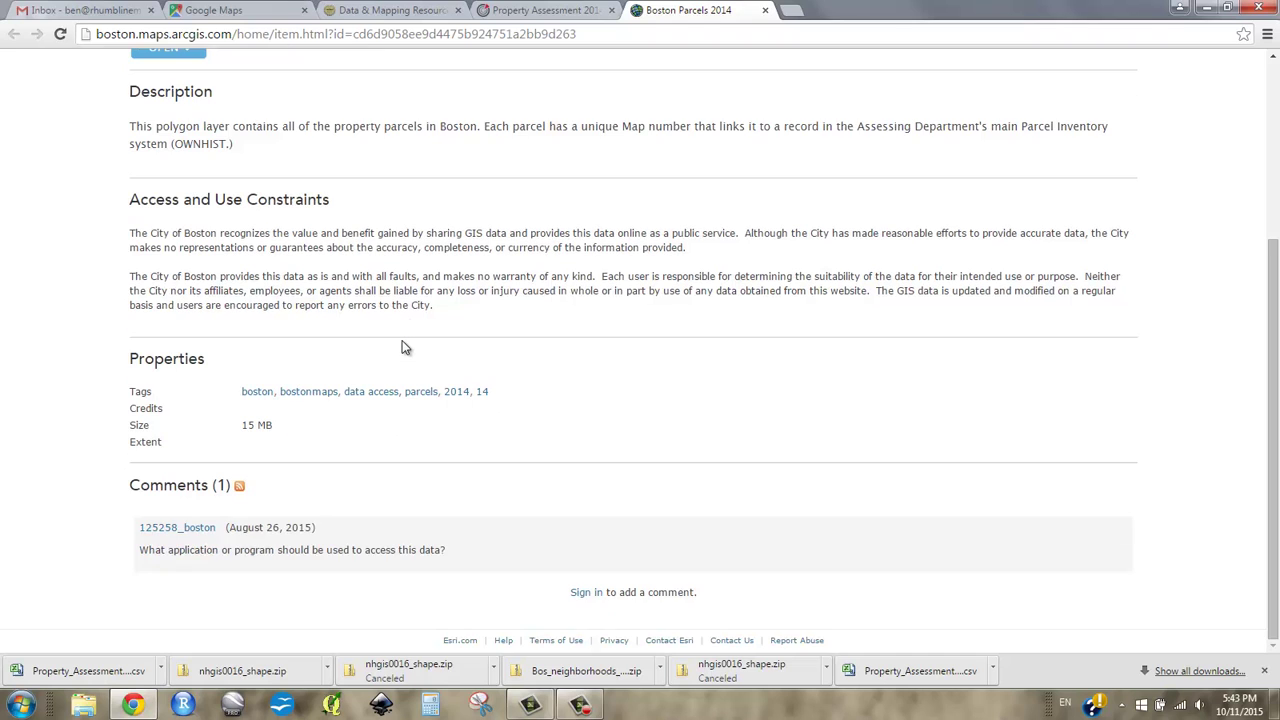
pyautogui.scroll(2, 404, 346)
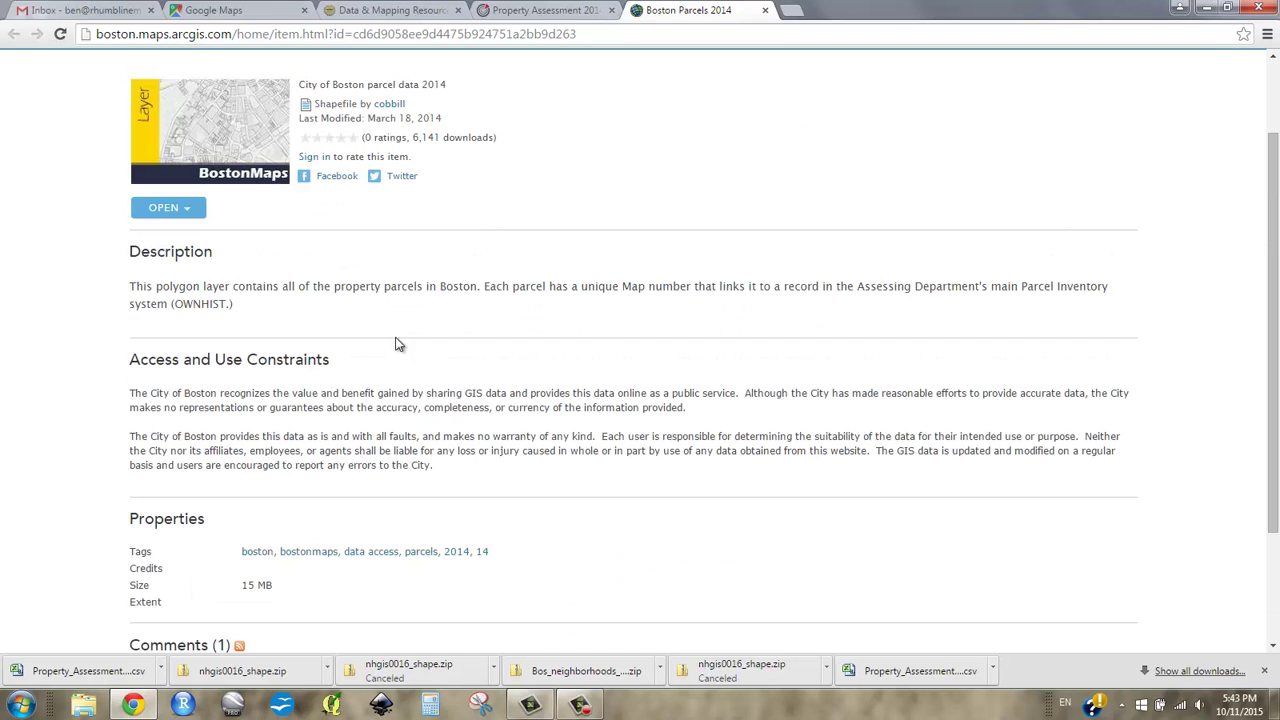
pyautogui.moveTo(158, 289)
pyautogui.mouseDown()
pyautogui.moveTo(990, 286)
pyautogui.moveTo(172, 286)
pyautogui.mouseUp()
pyautogui.click(207, 390)
pyautogui.scroll(-1, 207, 390)
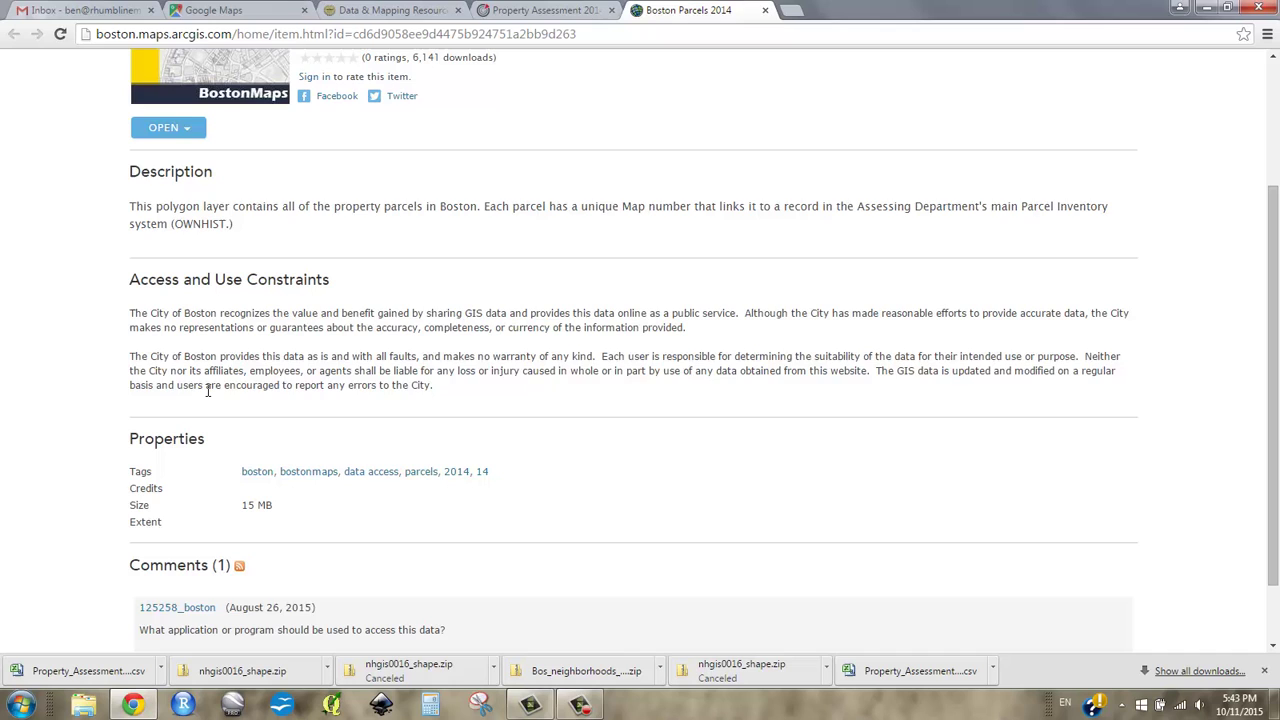
pyautogui.scroll(-1, 207, 390)
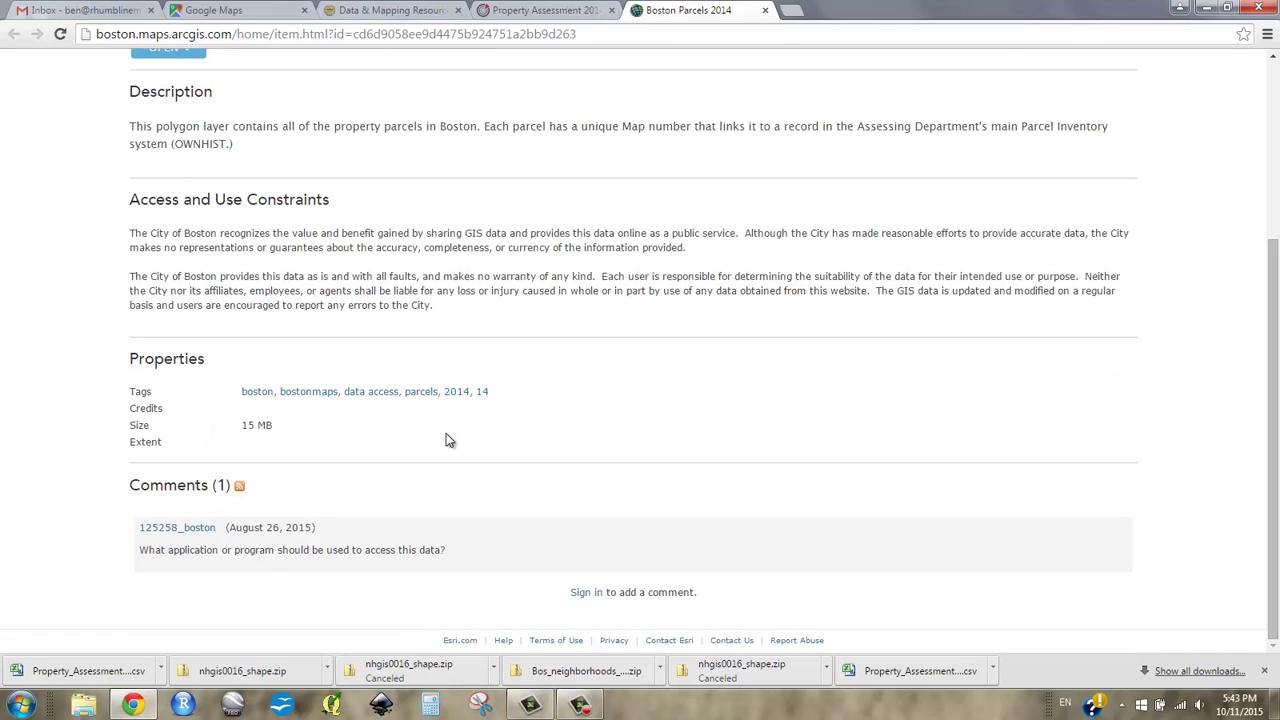
pyautogui.scroll(3, 488, 404)
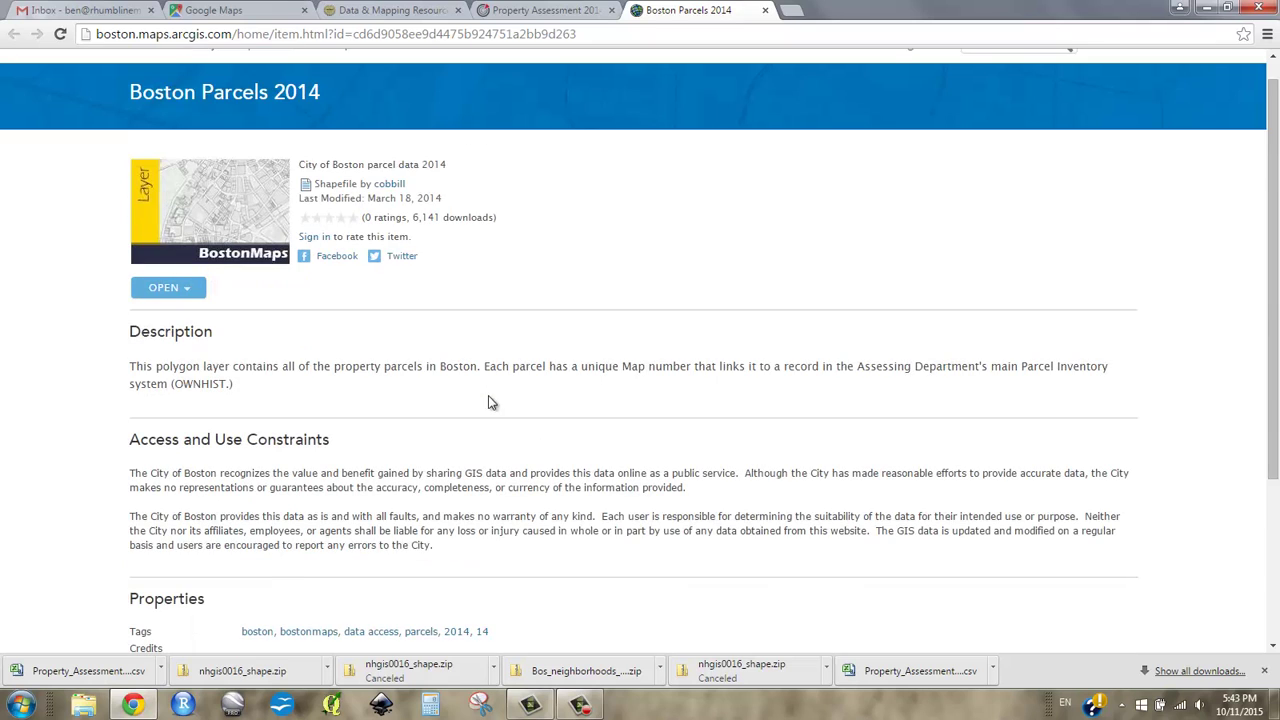
pyautogui.click(183, 292)
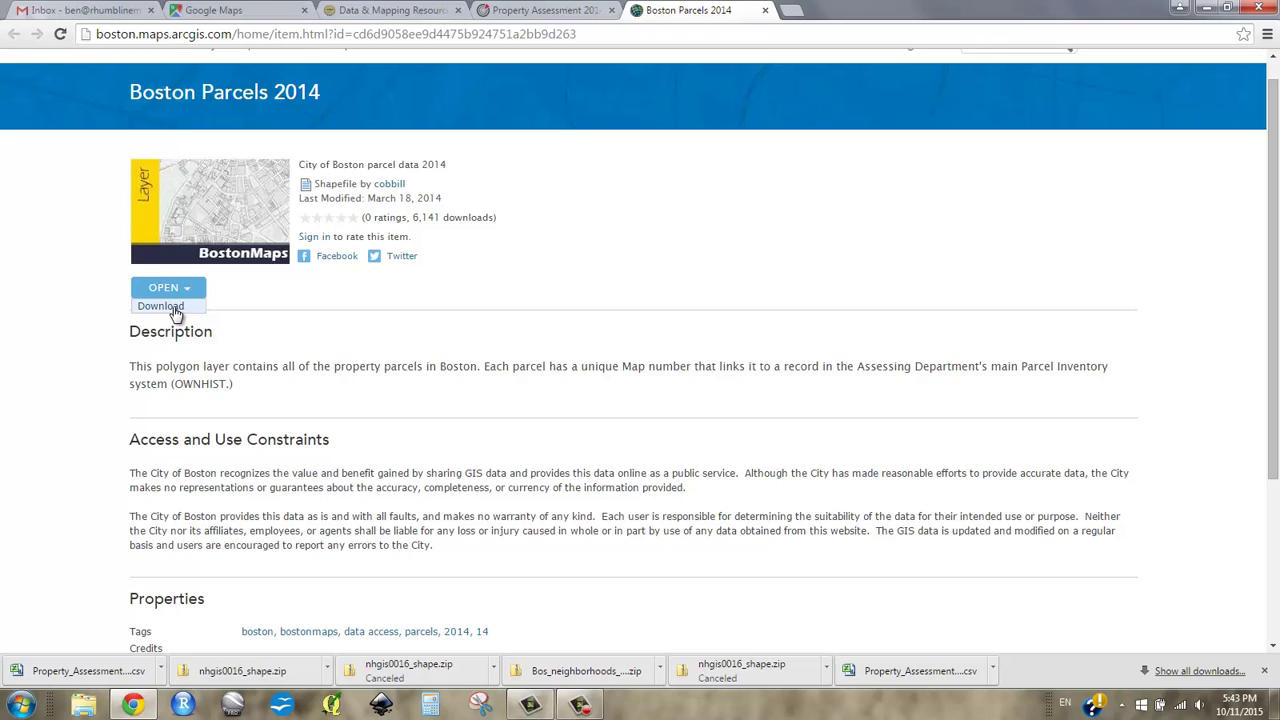
pyautogui.click(160, 306)
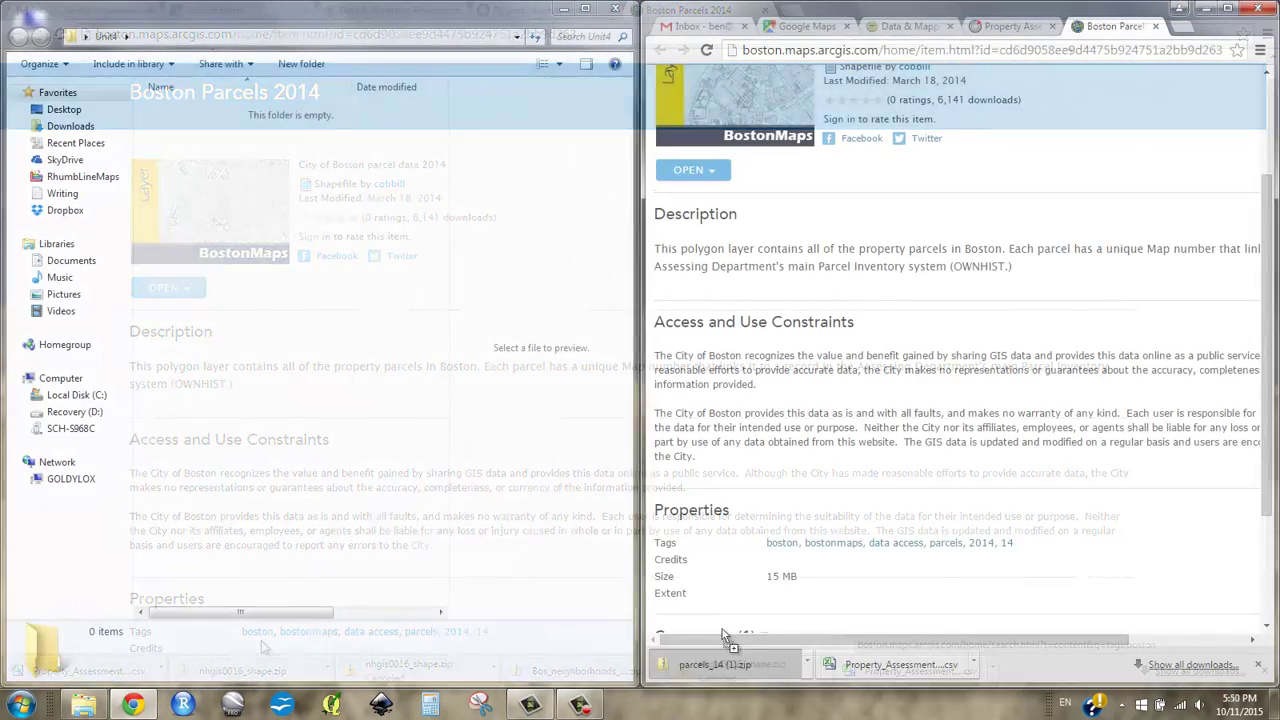
# - Move the parcels zip and Property Assessment CSV into Unit4 and extract the zip there with 7-Zip
pyautogui.moveTo(333, 262); pyautogui.dragTo(333, 264)
pyautogui.moveTo(900, 664); pyautogui.dragTo(296, 213)
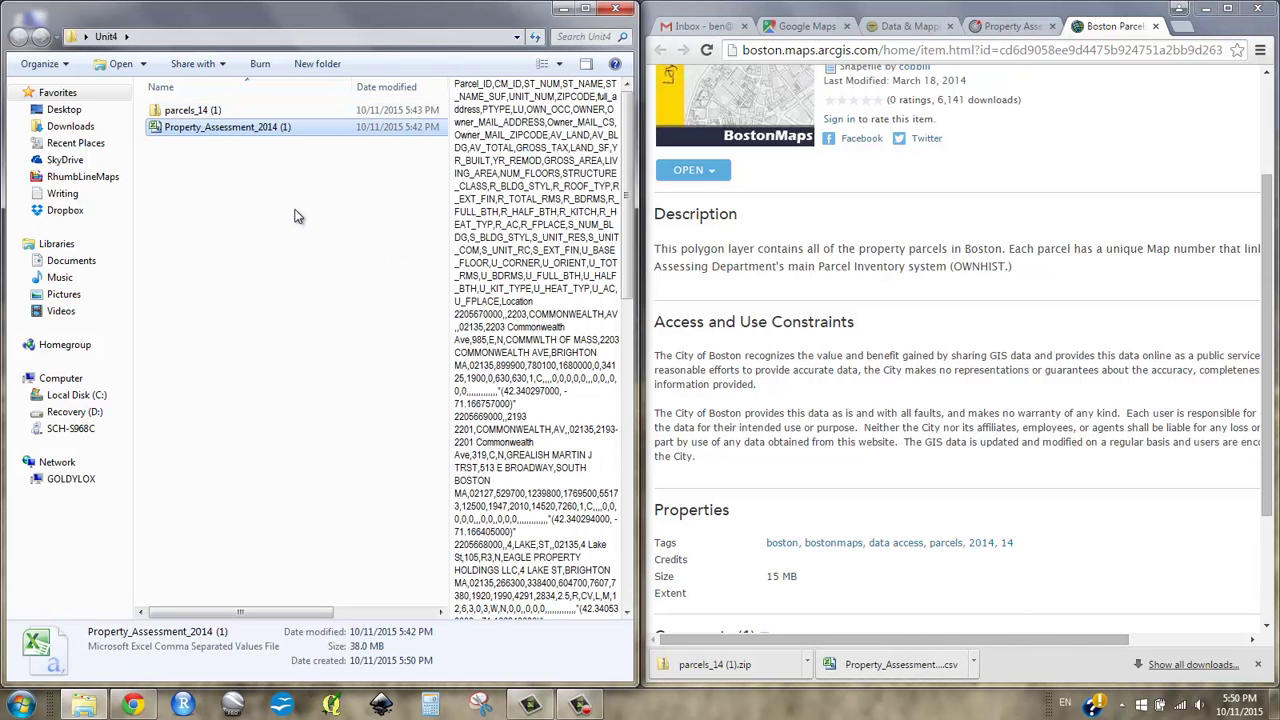
pyautogui.click(200, 115)
pyautogui.rightClick(175, 116)
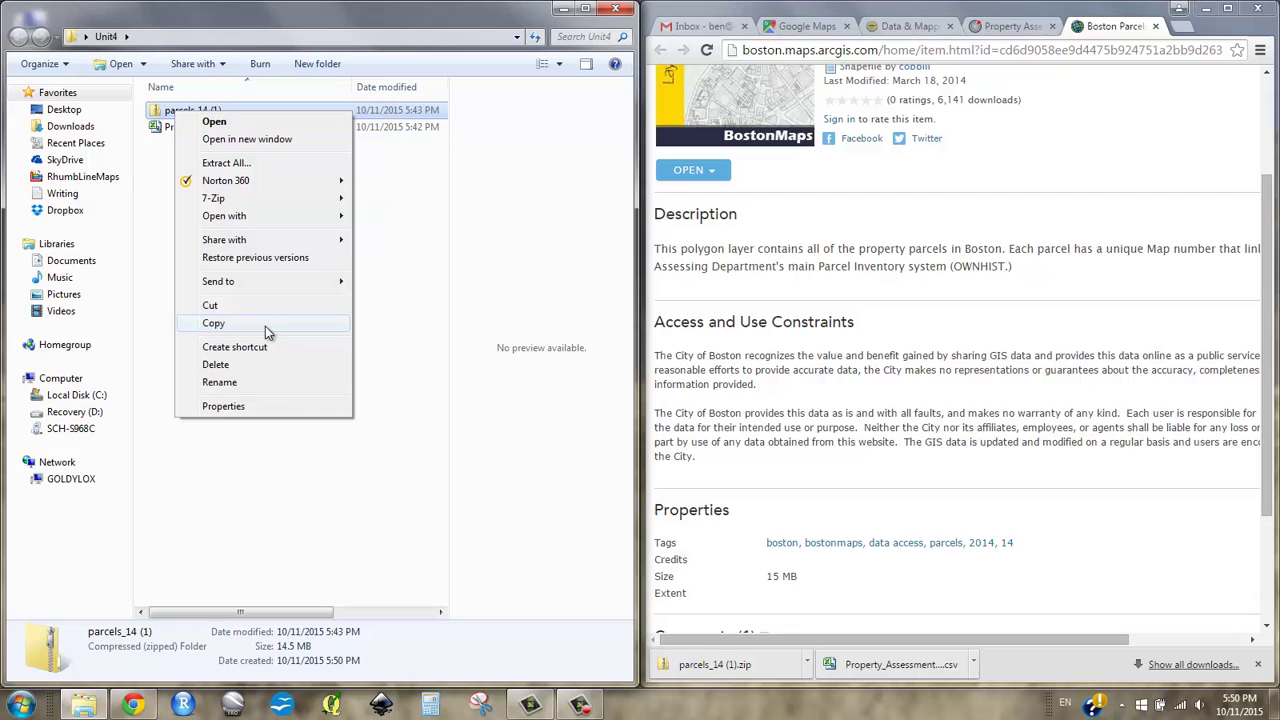
pyautogui.moveTo(284, 198)
pyautogui.click(410, 233)
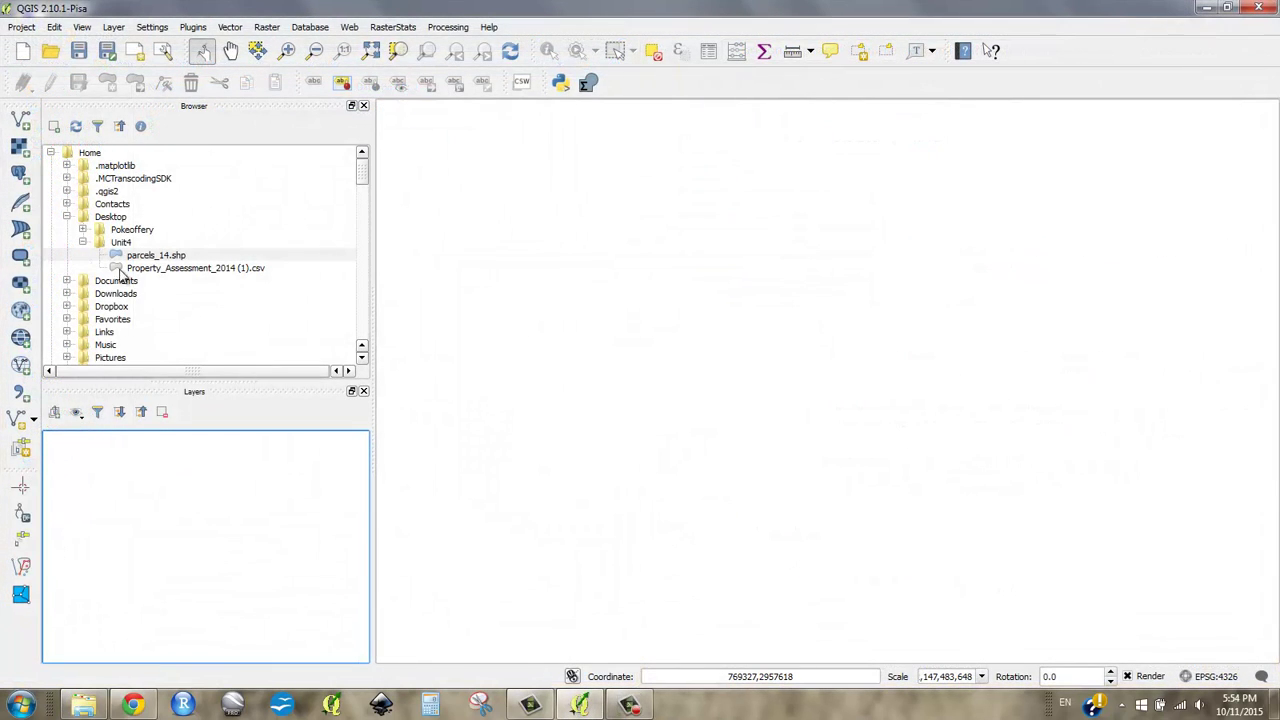
# - Add parcels_14.shp to the map canvas and zoom into downtown Boston
pyautogui.moveTo(167, 260)
pyautogui.mouseDown()
pyautogui.moveTo(457, 271)
pyautogui.moveTo(674, 329)
pyautogui.moveTo(663, 315)
pyautogui.mouseUp()
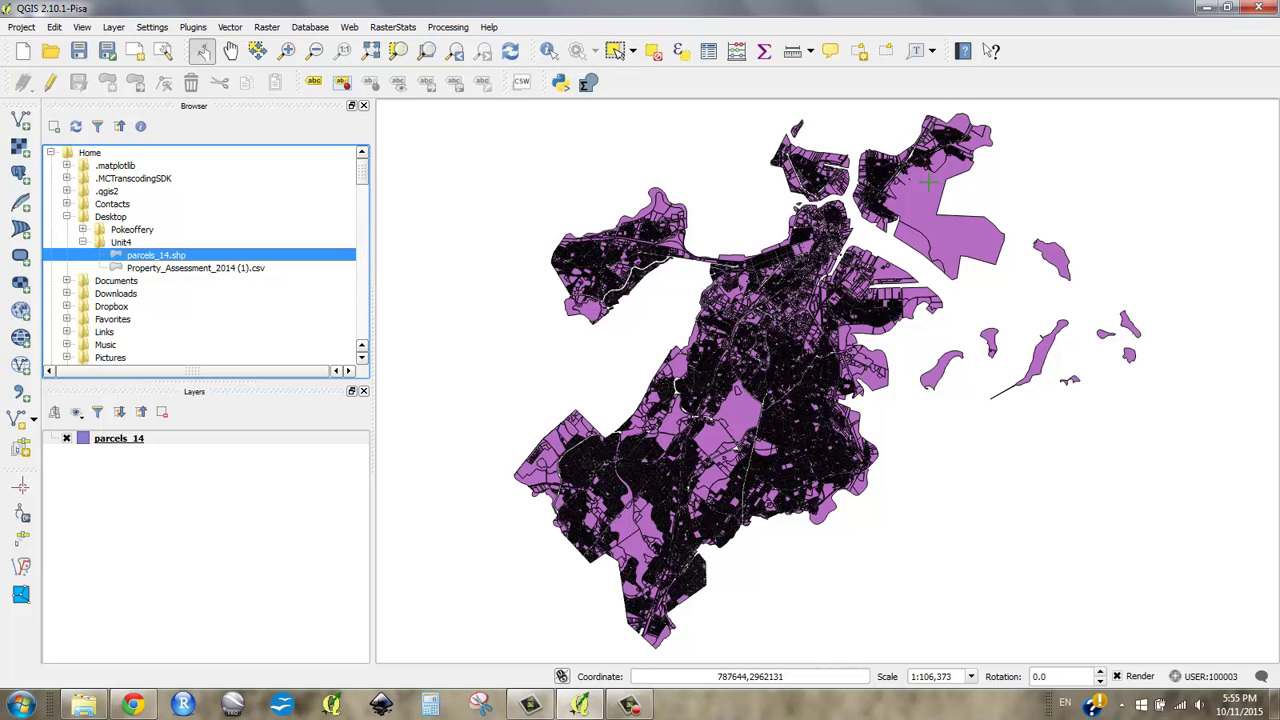
pyautogui.scroll(1, 845, 203)
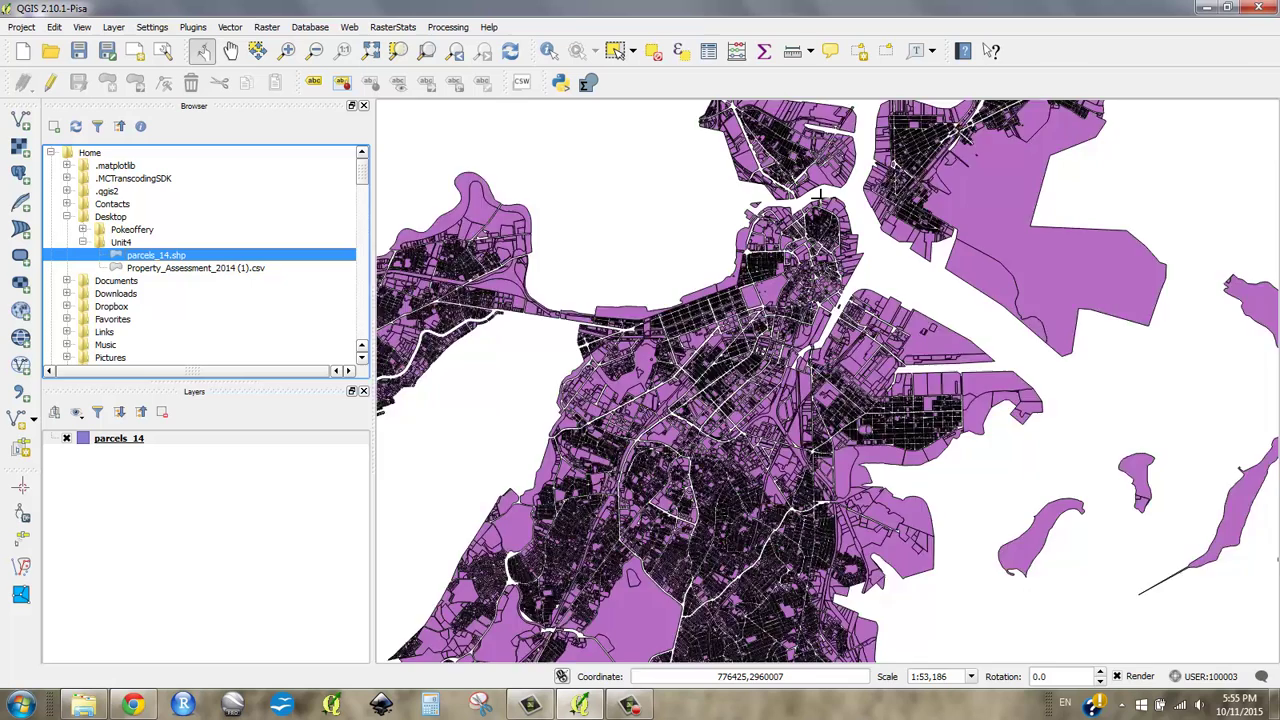
pyautogui.scroll(1, 818, 196)
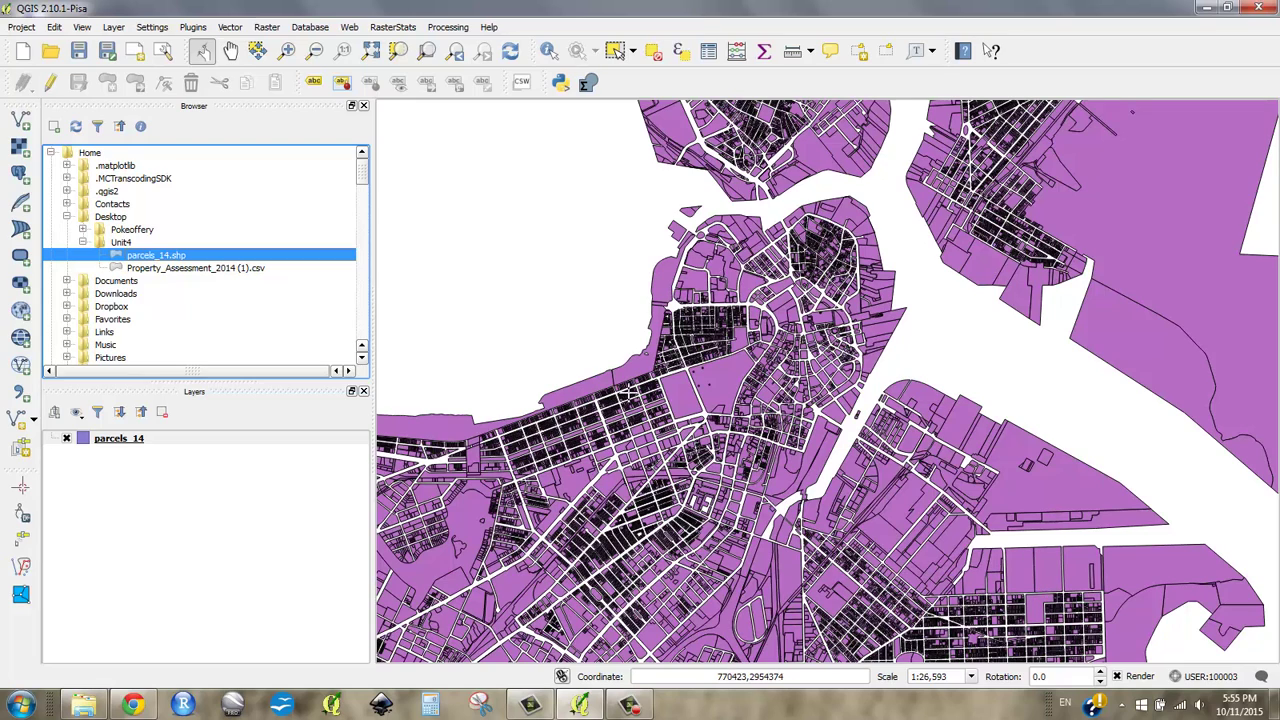
pyautogui.scroll(1, 773, 306)
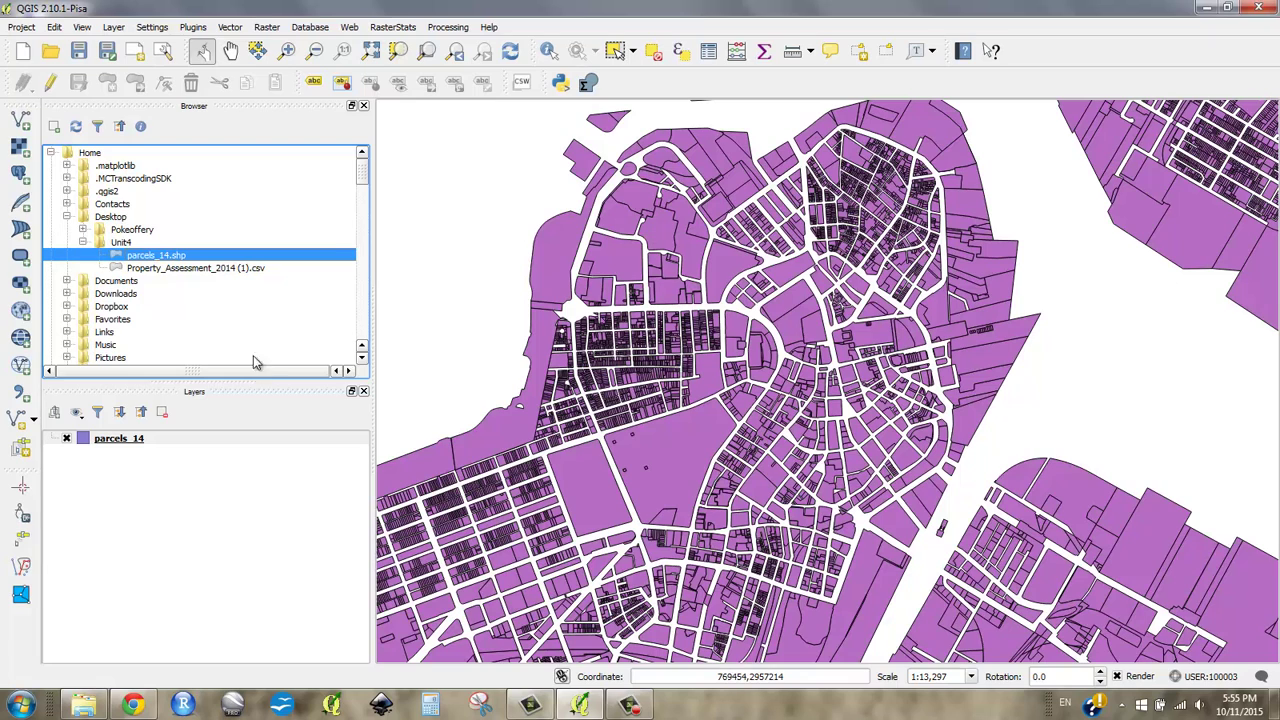
# - Review the parcels_14 attribute table's 99,269 features, then minimize the table window
pyautogui.rightClick(145, 443)
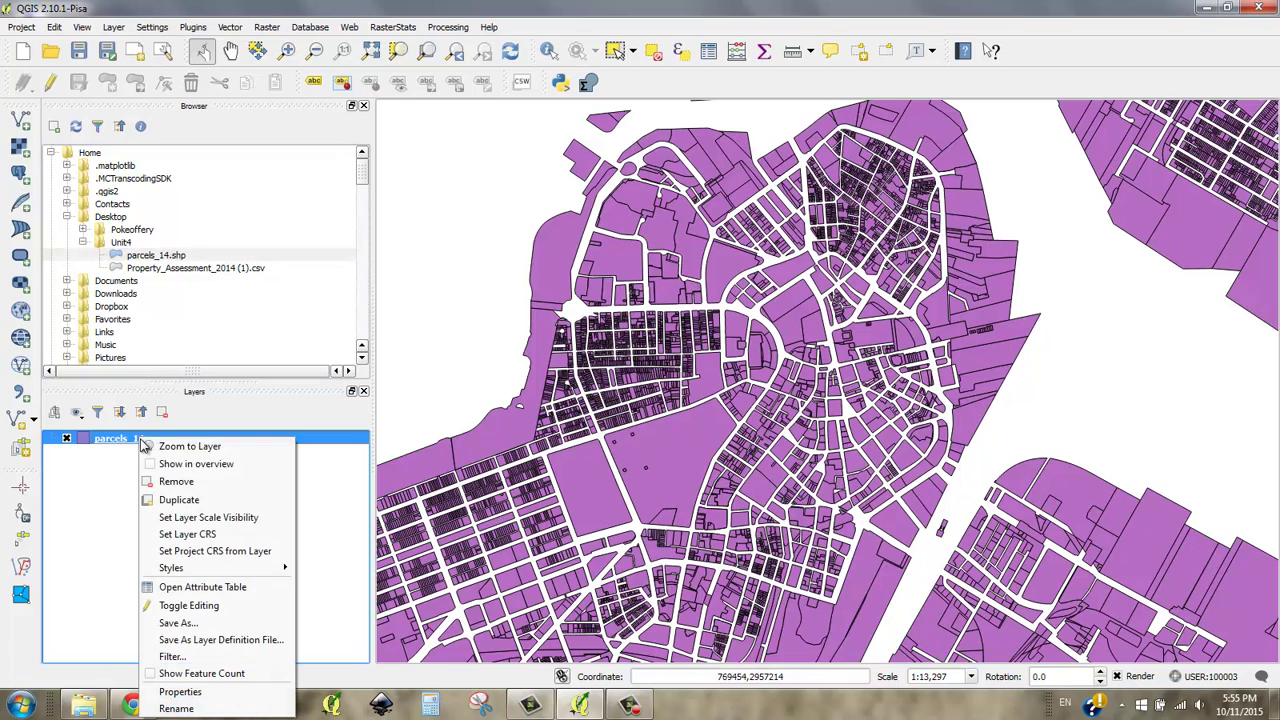
pyautogui.click(220, 588)
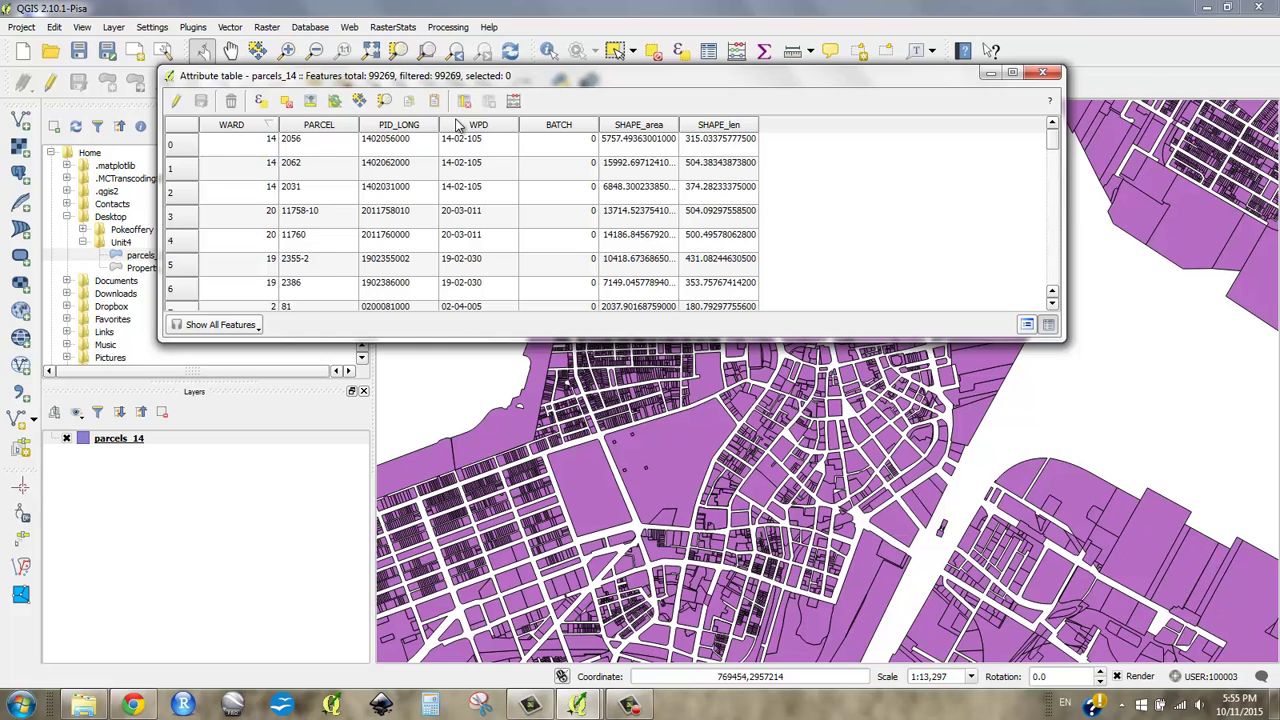
pyautogui.moveTo(750, 82); pyautogui.dragTo(342, 66)
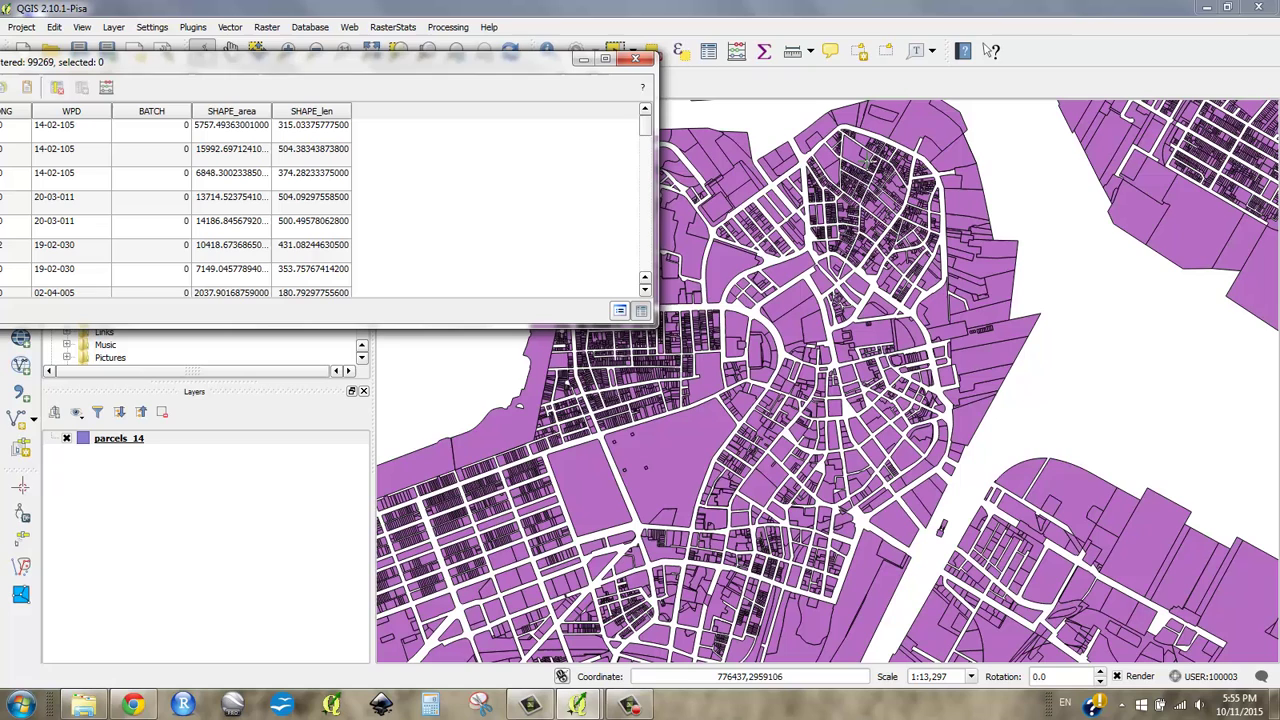
pyautogui.moveTo(398, 69); pyautogui.dragTo(709, 55)
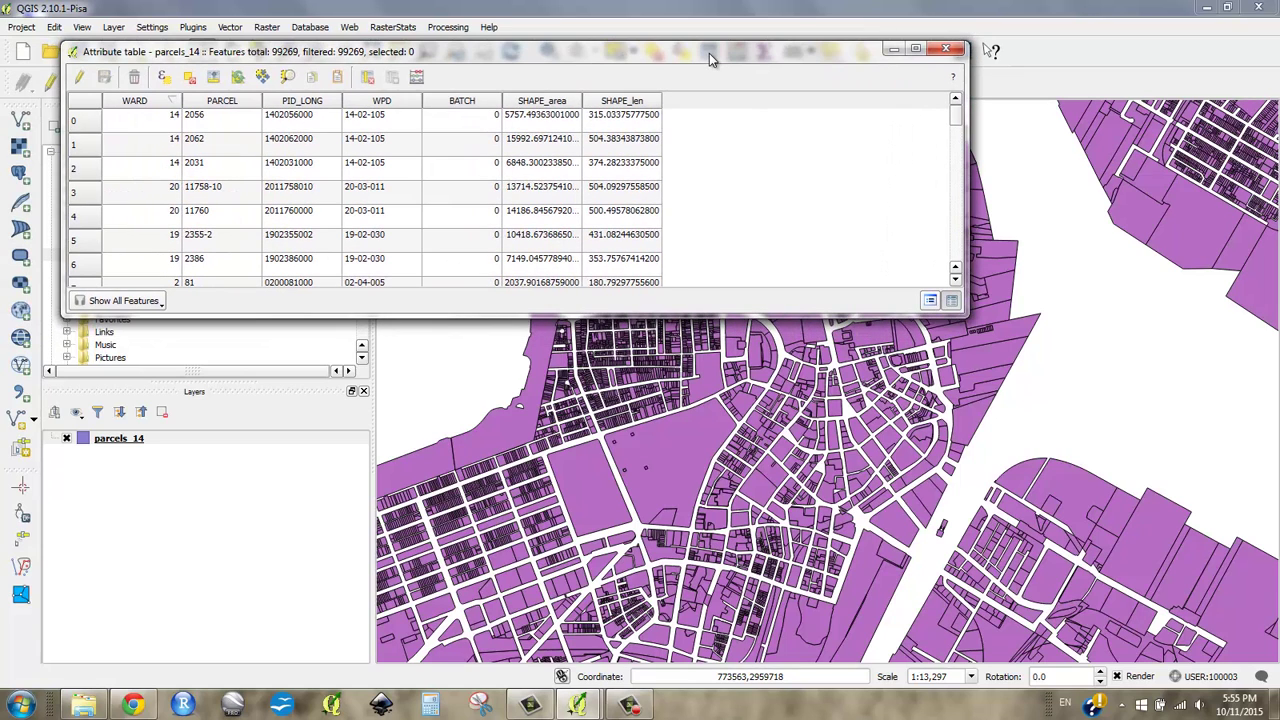
pyautogui.click(892, 50)
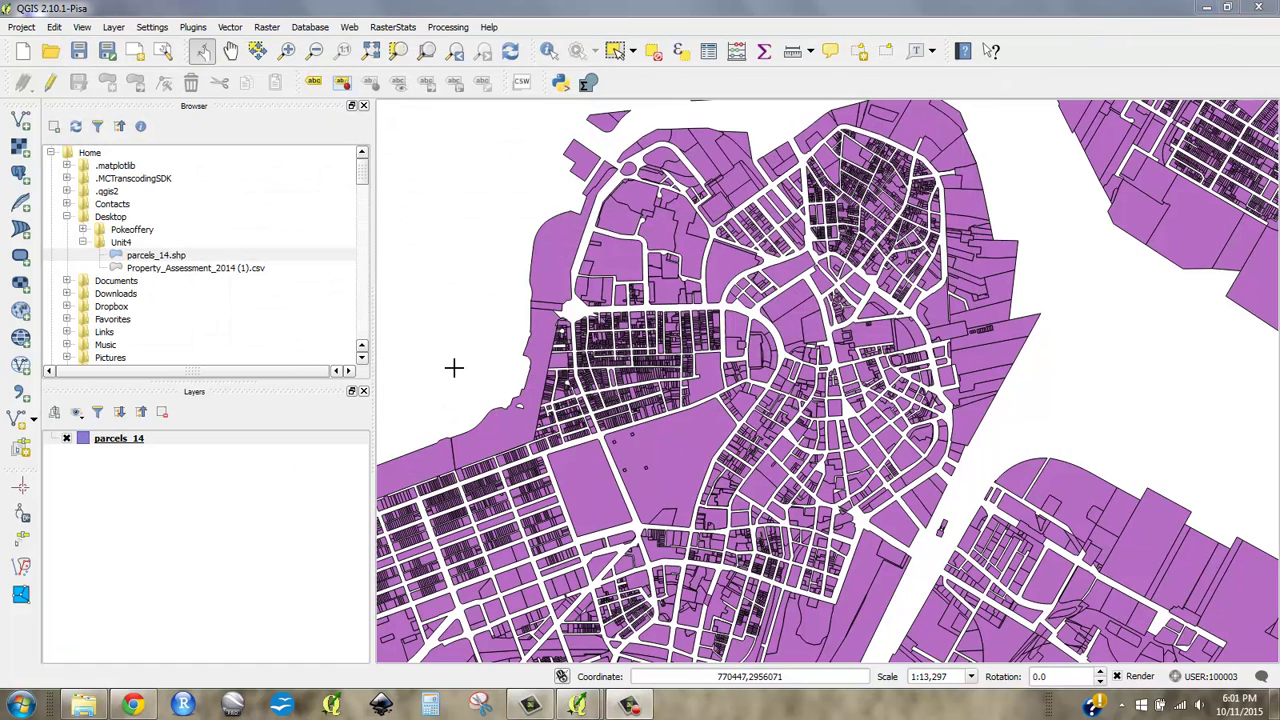
# - Drag Property_Assessment_2014 (1).csv onto the map so it loads as a layer above parcels_14
pyautogui.click(152, 268)
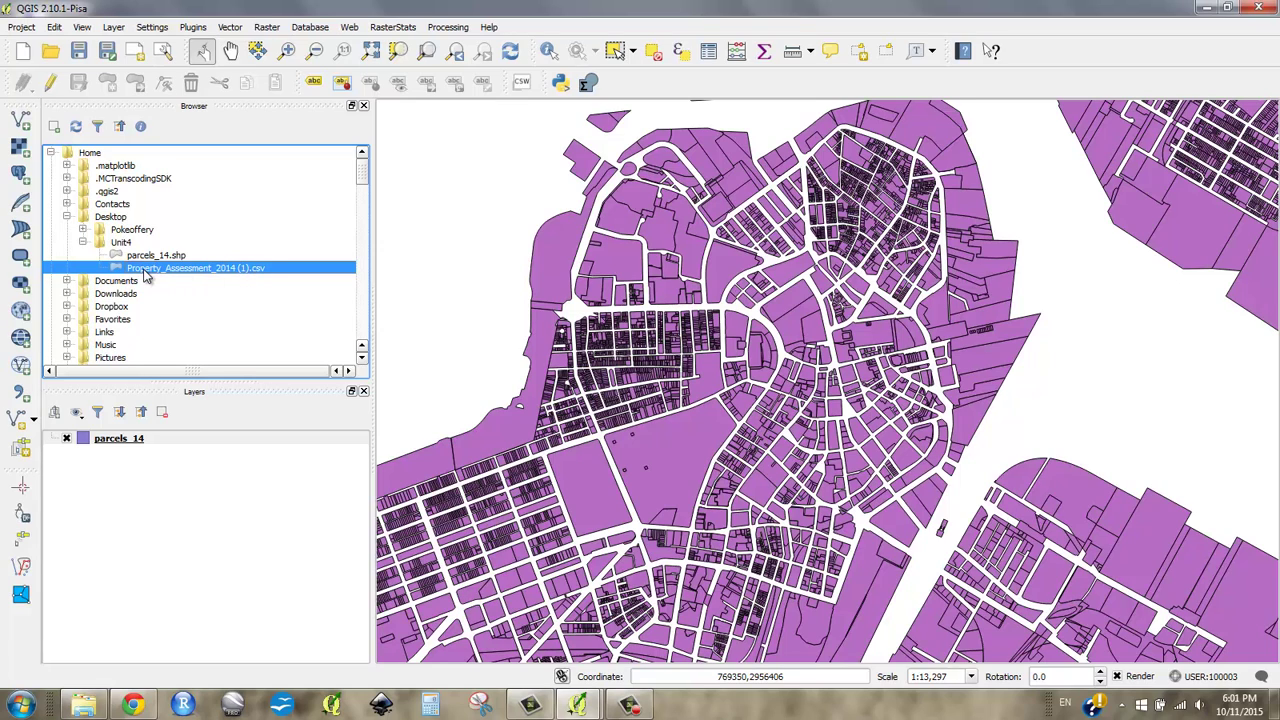
pyautogui.moveTo(145, 276); pyautogui.dragTo(562, 336)
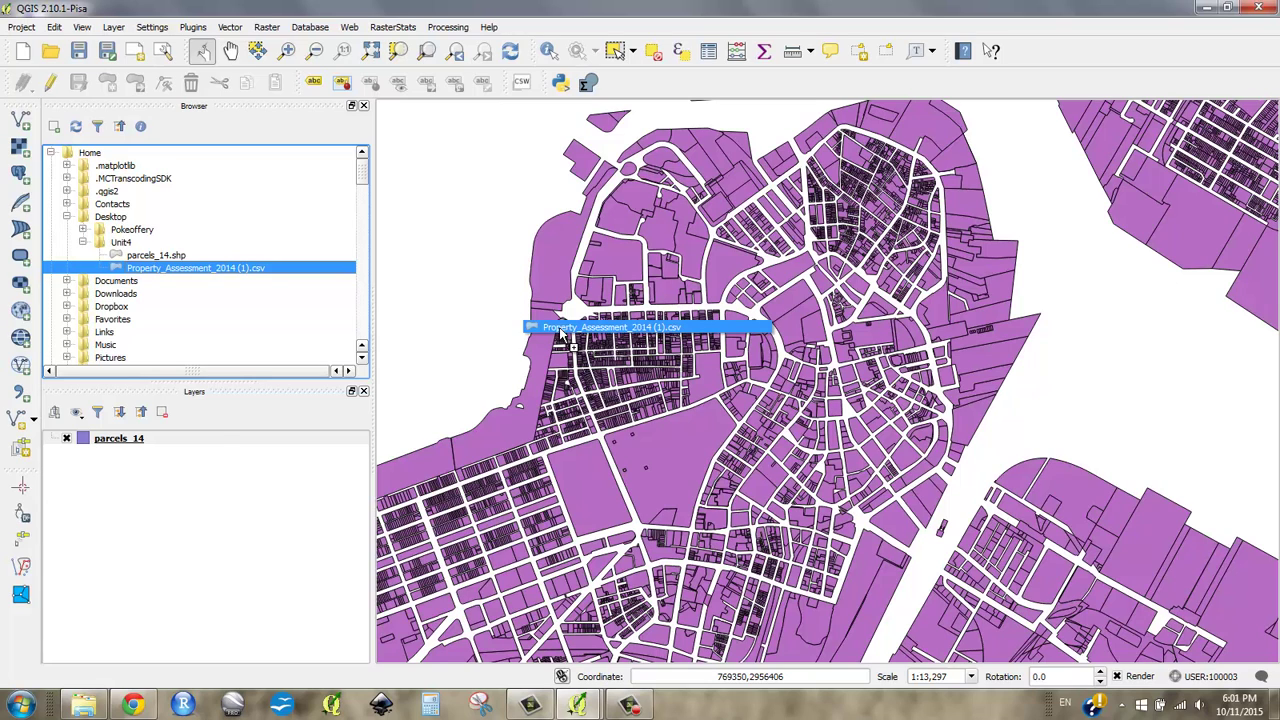
pyautogui.moveTo(562, 336); pyautogui.dragTo(630, 334)
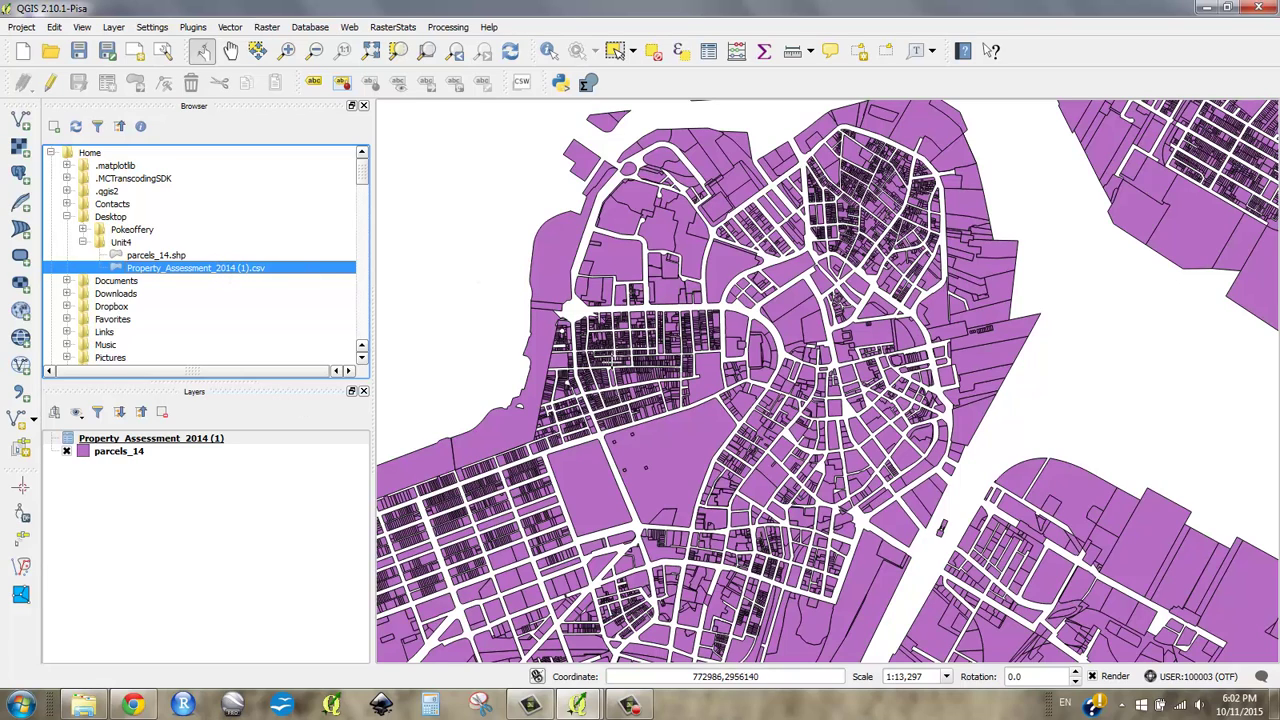
pyautogui.click(194, 440)
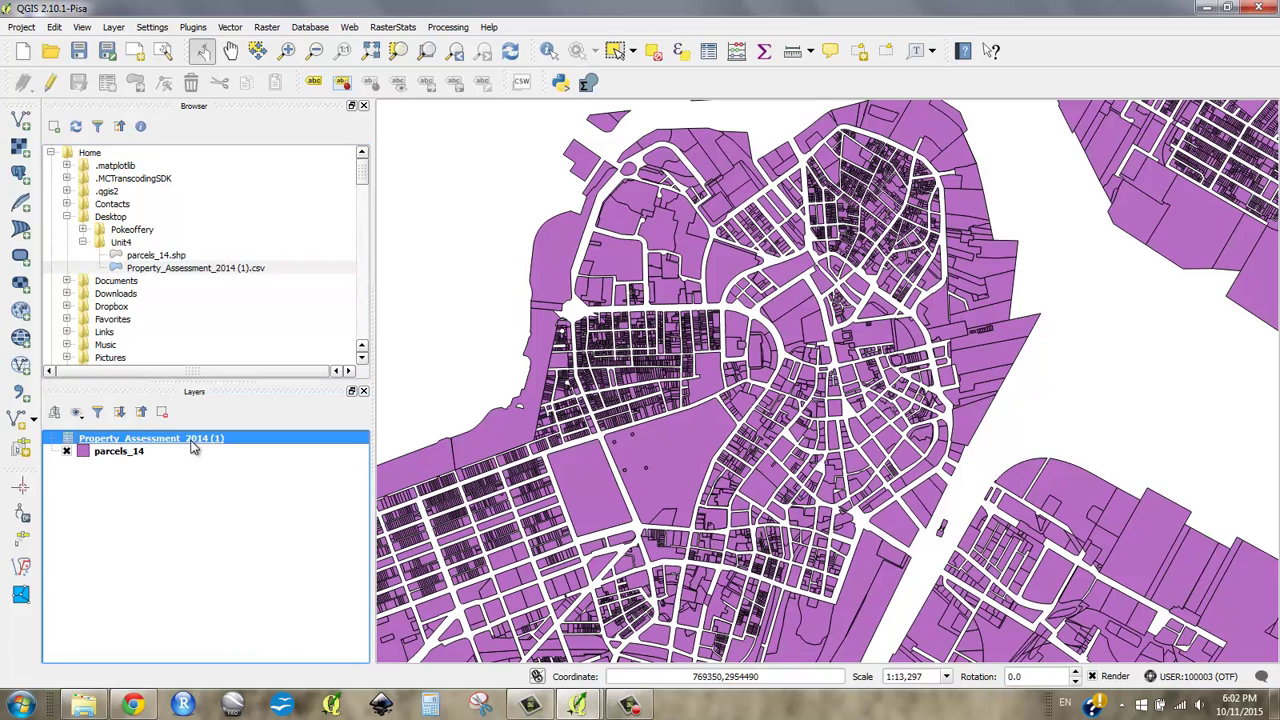
pyautogui.rightClick(141, 441)
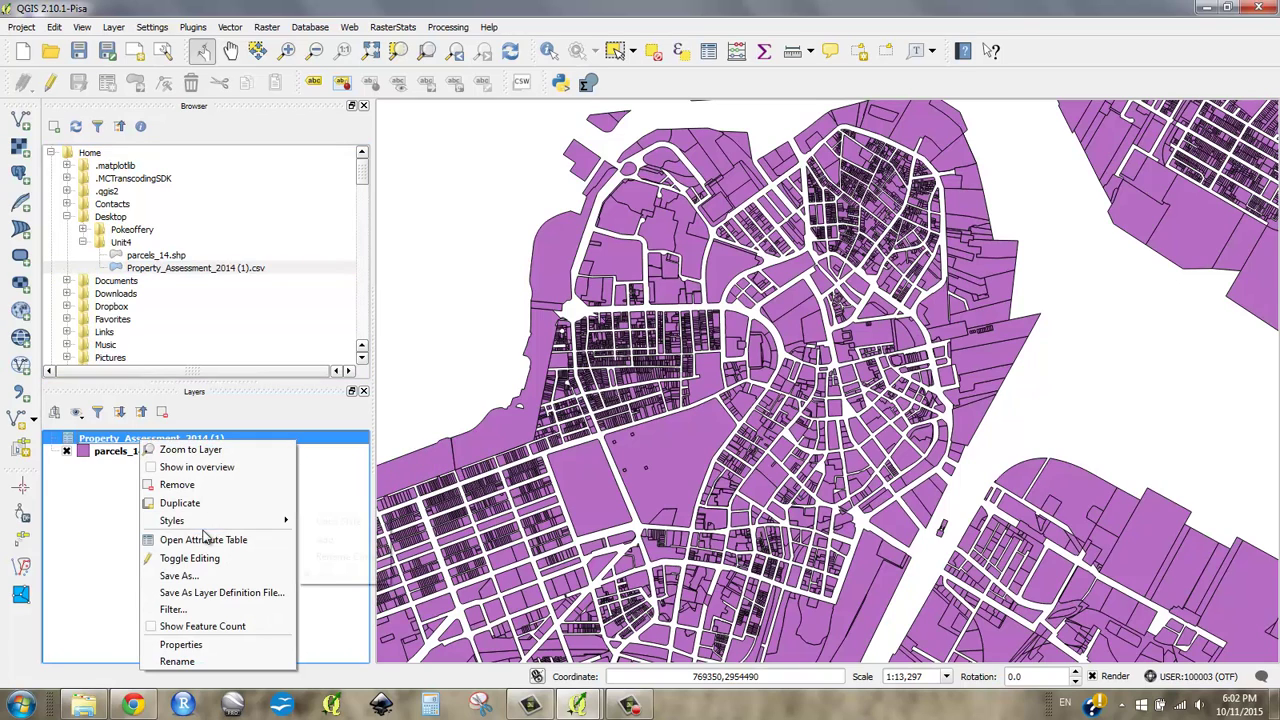
pyautogui.click(92, 443)
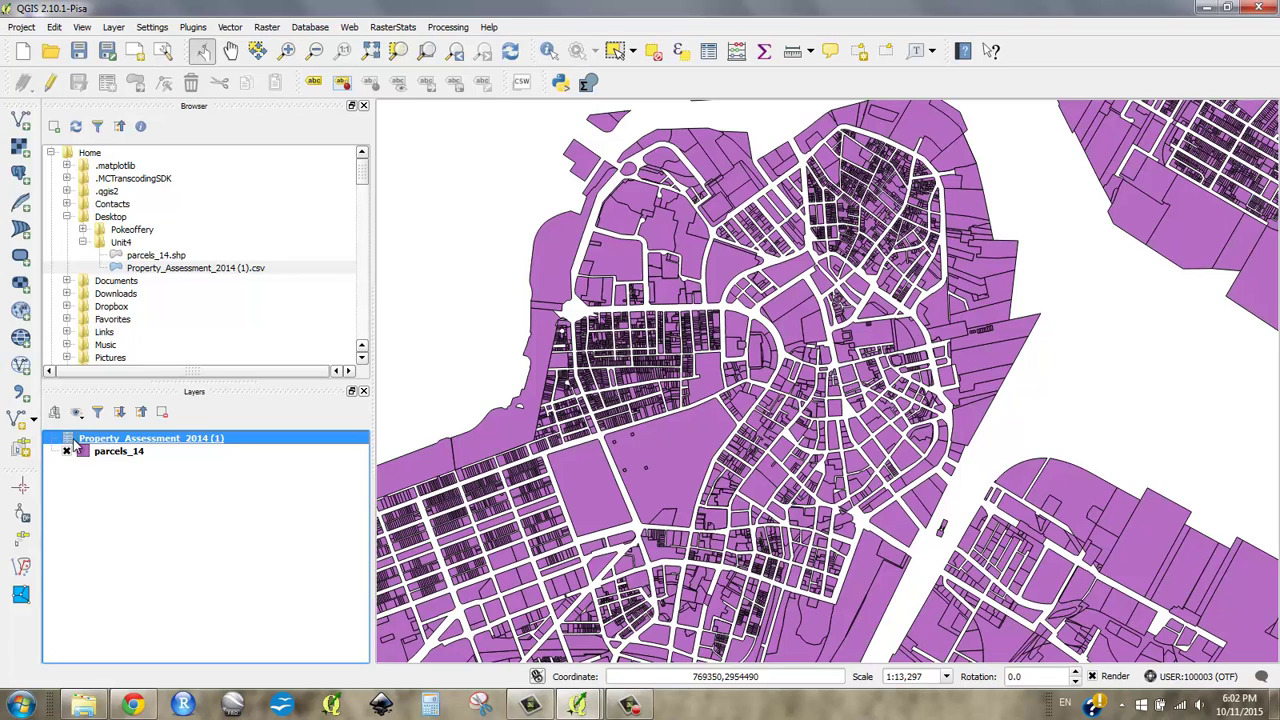
pyautogui.click(104, 456)
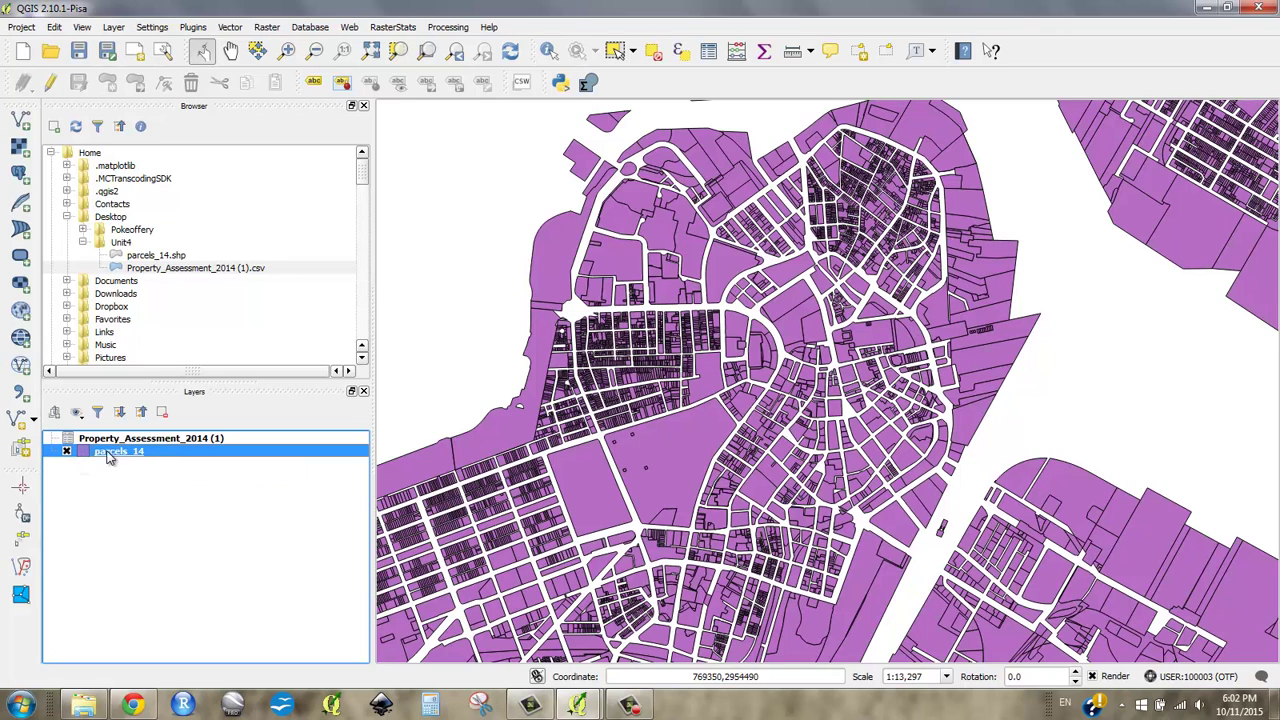
pyautogui.click(117, 441)
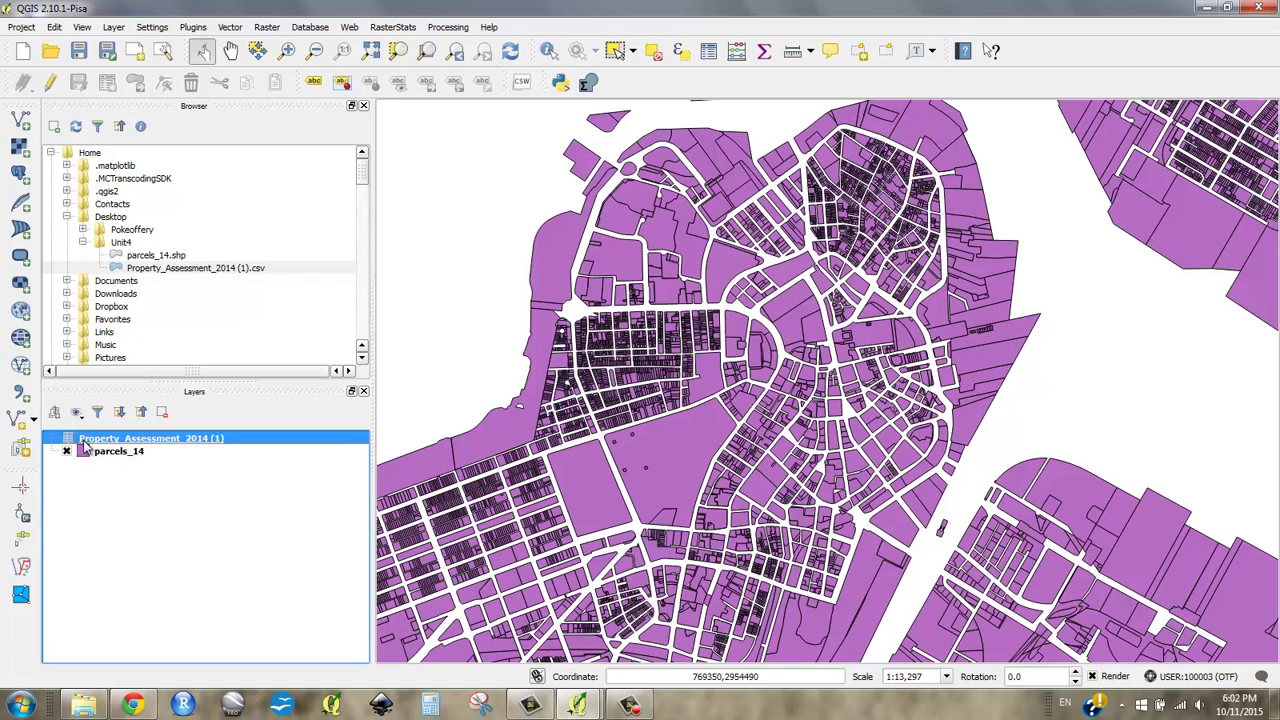
# - Browse the Property_Assessment_2014 (1) attribute table's 164,091 records, then minimize it
pyautogui.rightClick(203, 445)
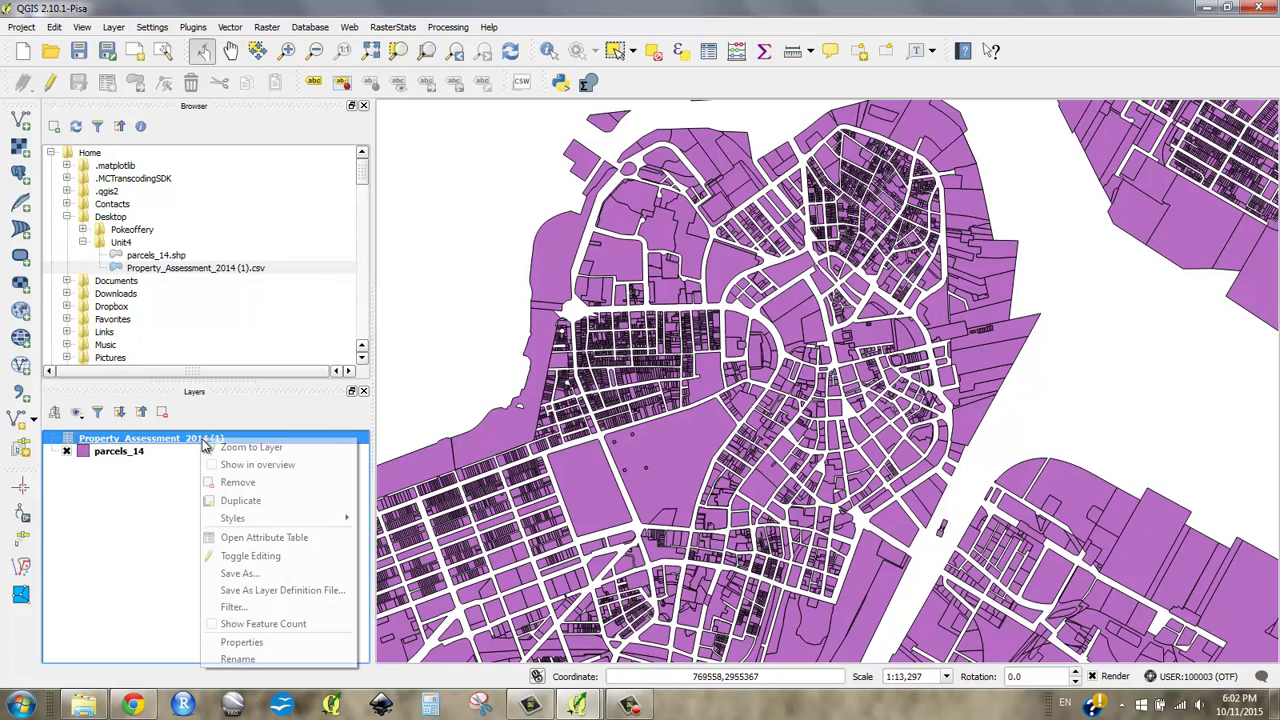
pyautogui.click(285, 538)
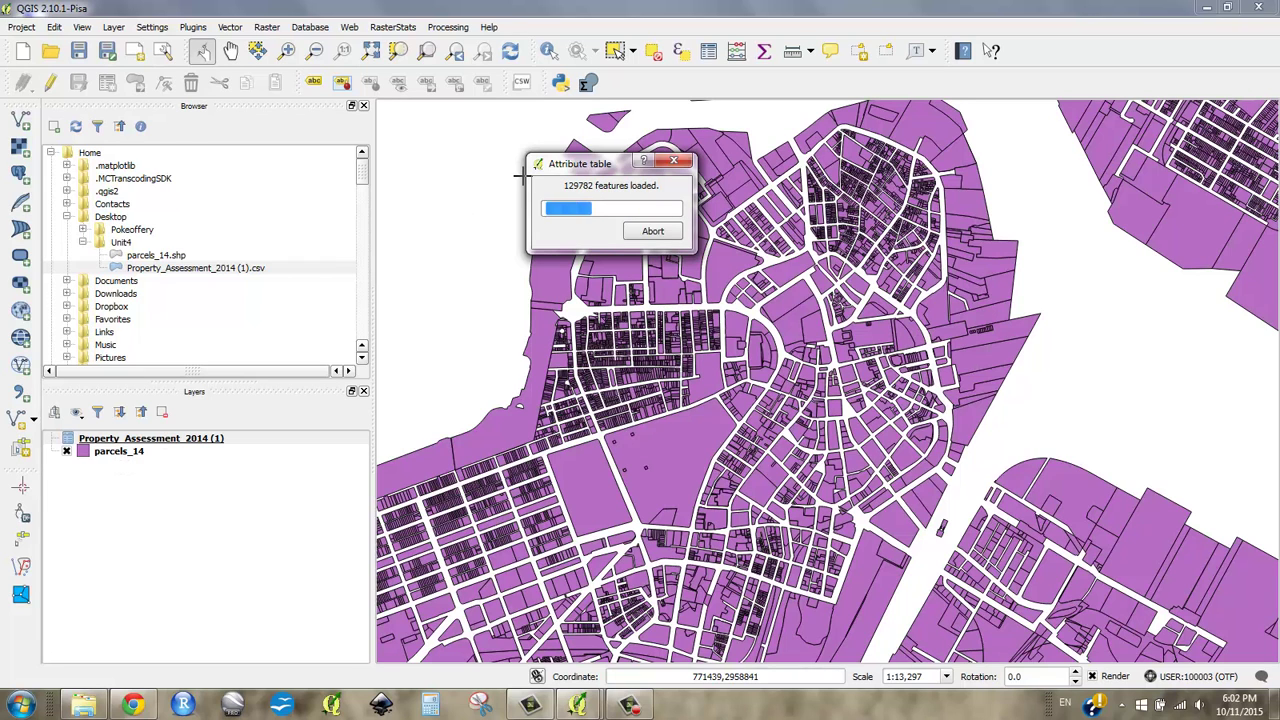
pyautogui.moveTo(1252, 456); pyautogui.dragTo(1216, 449)
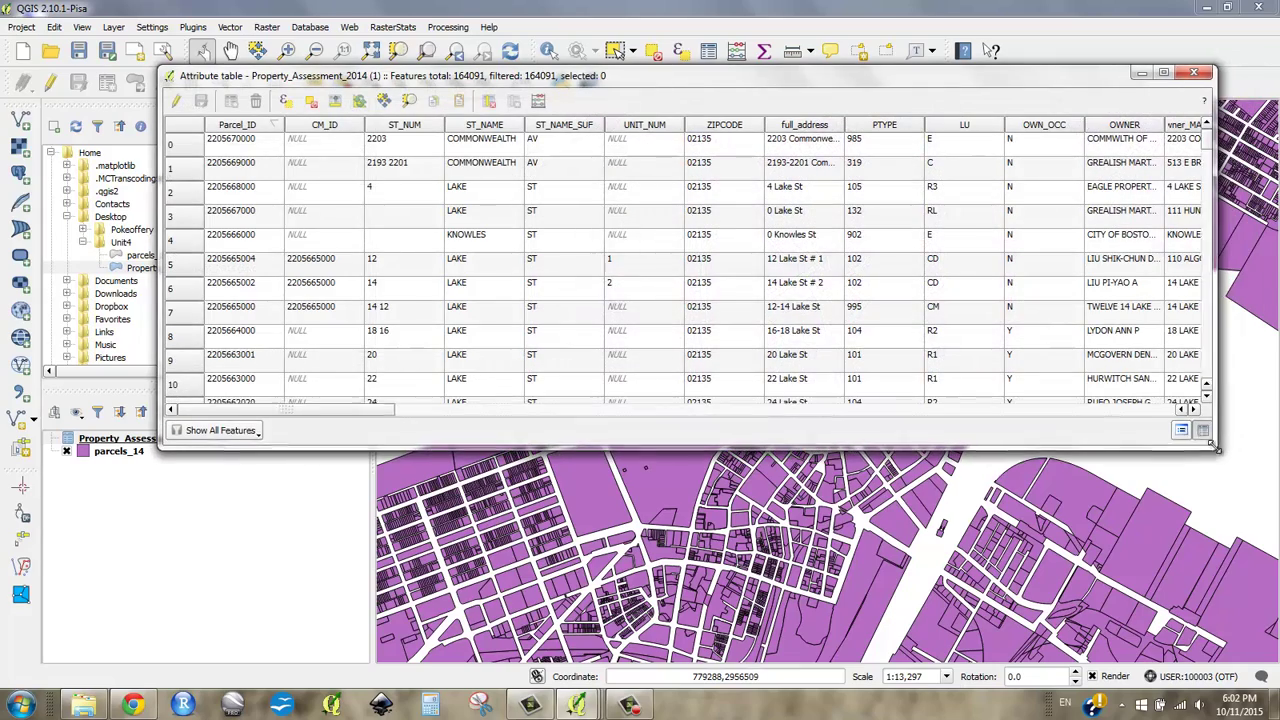
pyautogui.moveTo(332, 413); pyautogui.dragTo(299, 412)
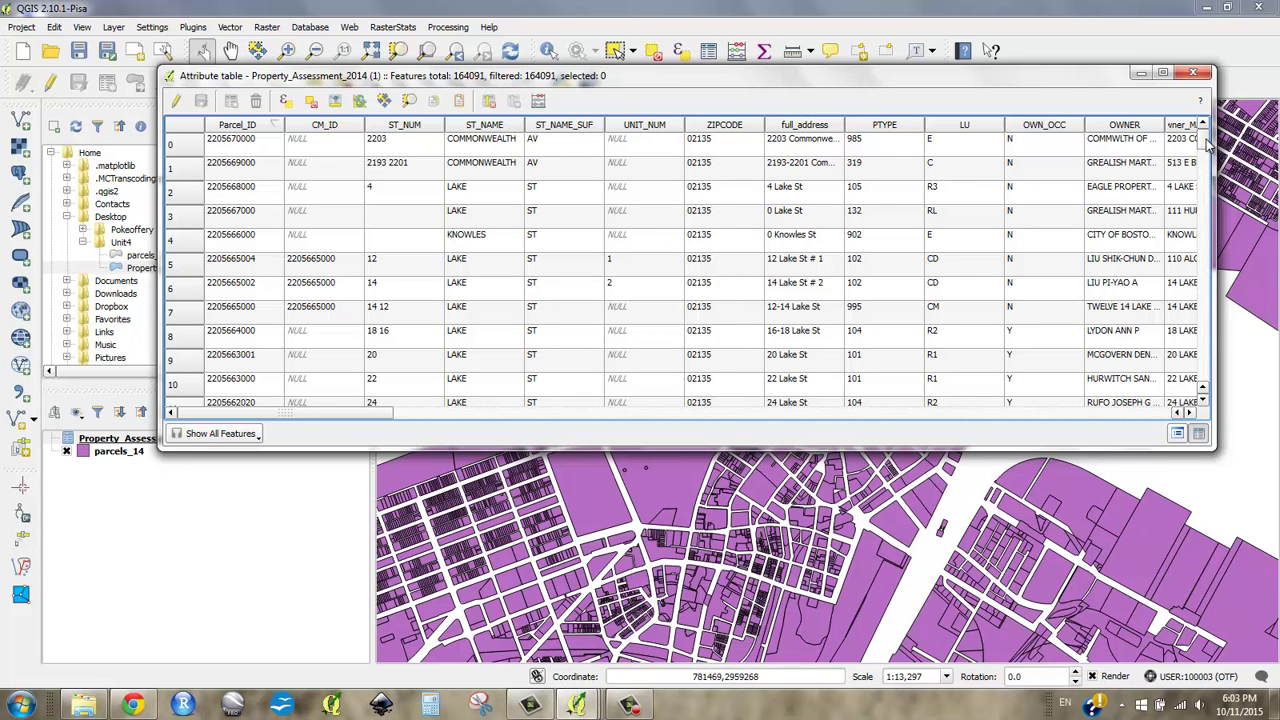
pyautogui.moveTo(1208, 148)
pyautogui.mouseDown()
pyautogui.moveTo(1210, 368)
pyautogui.moveTo(1207, 130)
pyautogui.mouseUp()
pyautogui.moveTo(832, 84); pyautogui.dragTo(752, 254)
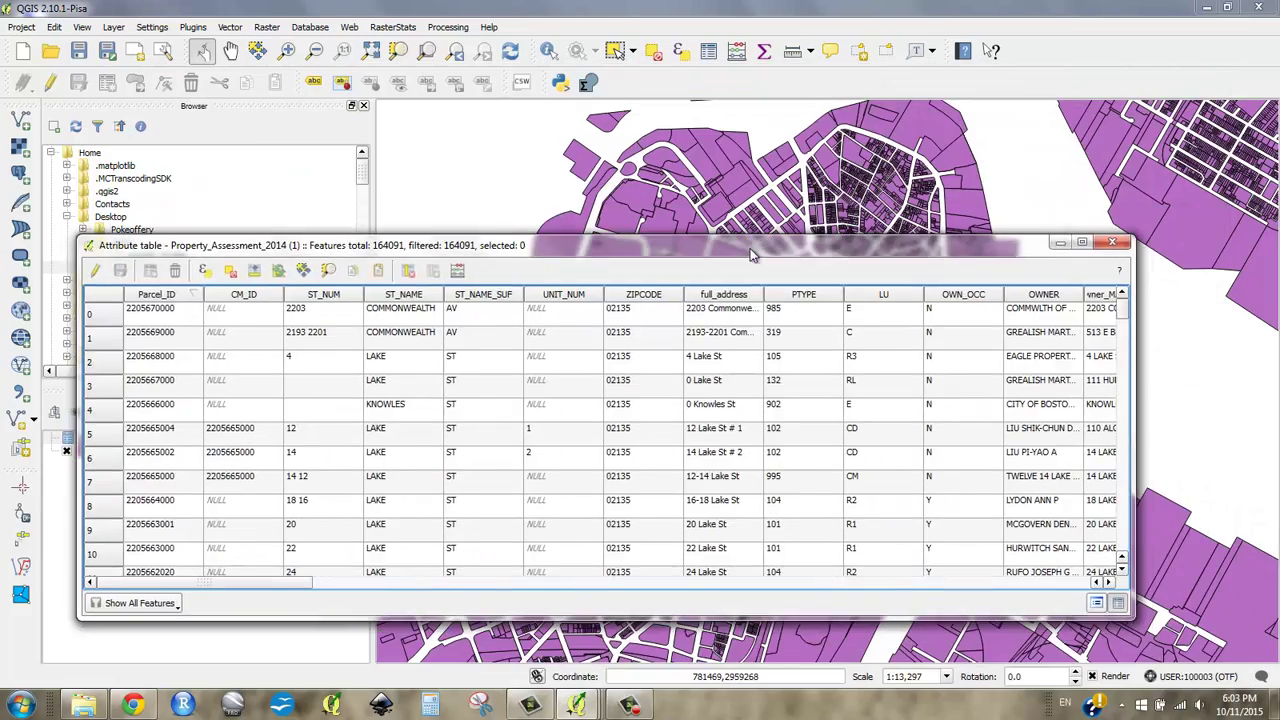
pyautogui.click(1060, 242)
# - Zoom the map out to 1:106,373, then back in to about 1:53,186 to show all Boston parcels
pyautogui.scroll(-2, 678, 318)
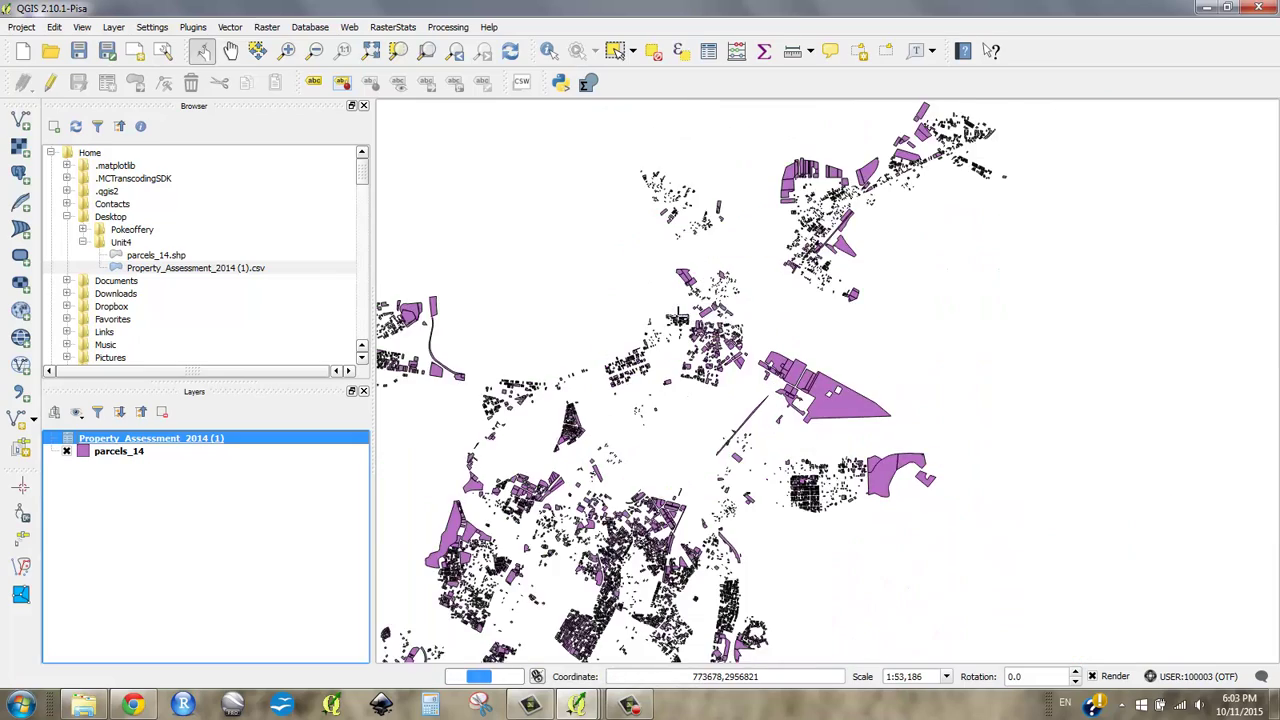
pyautogui.scroll(-1, 678, 318)
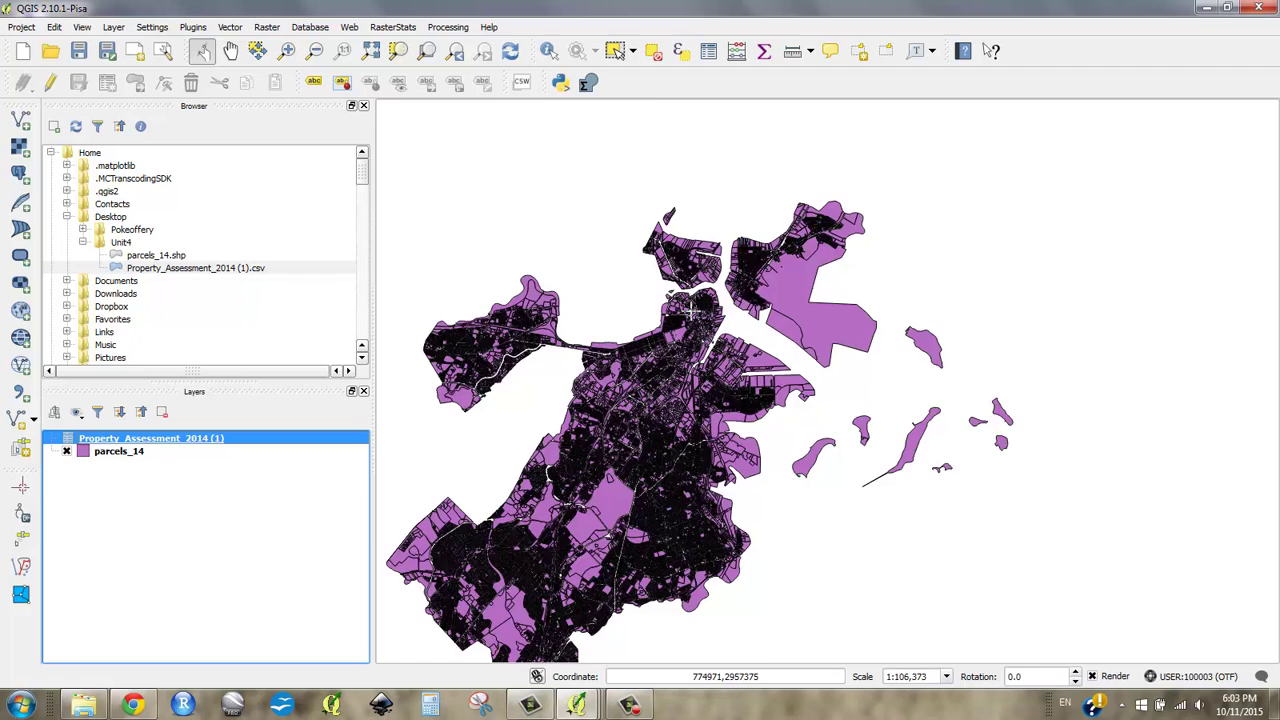
pyautogui.scroll(1, 690, 313)
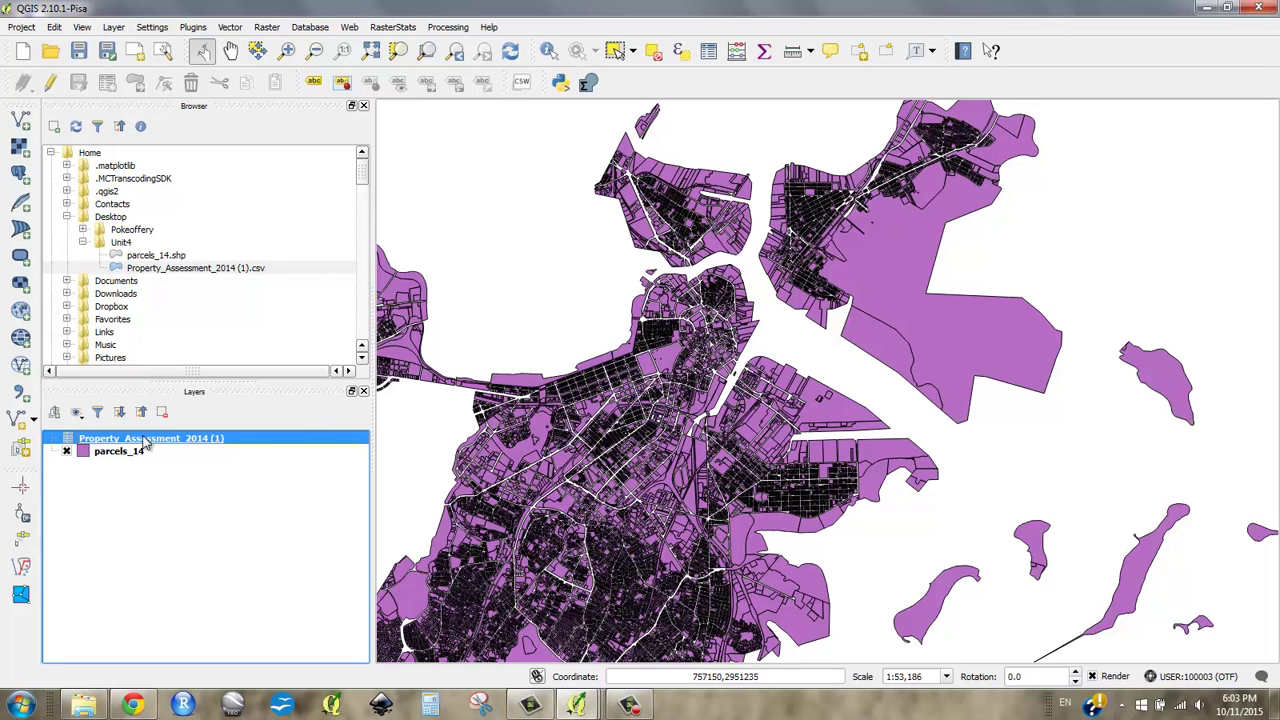
# - Open the parcels_14 attribute table (99,269 features) and dock it along the screen bottom
pyautogui.rightClick(78, 453)
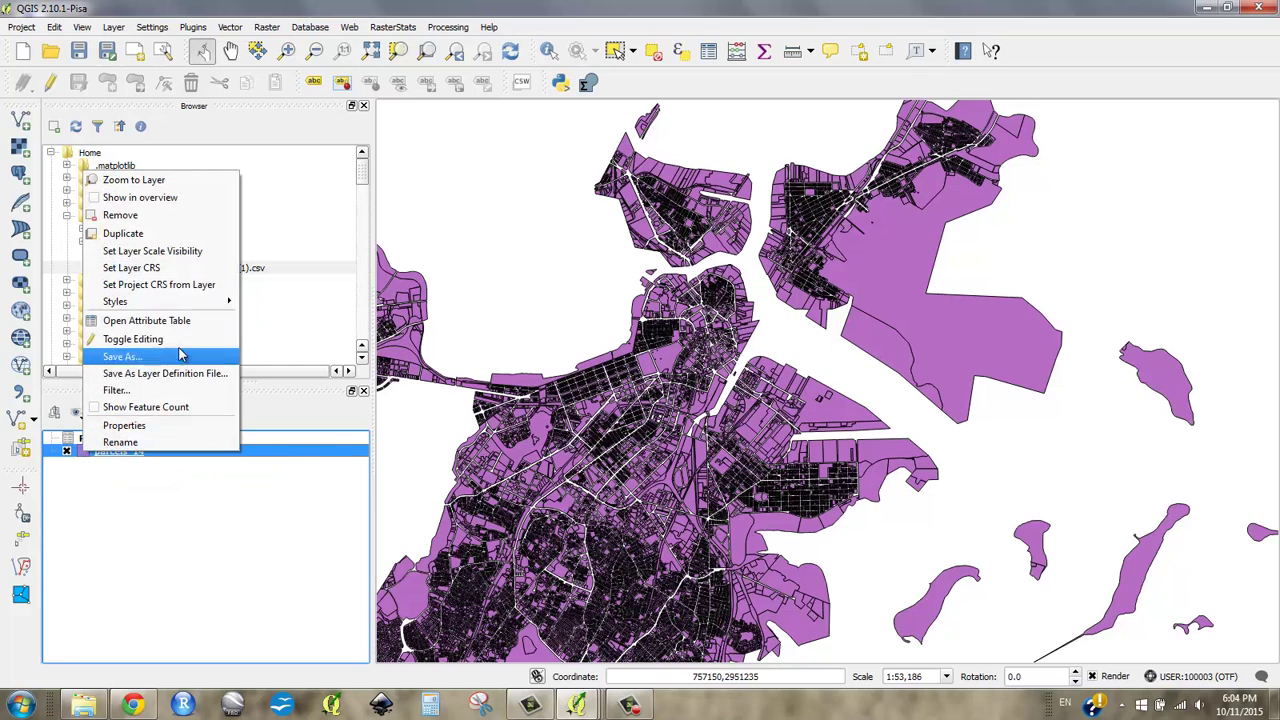
pyautogui.click(175, 330)
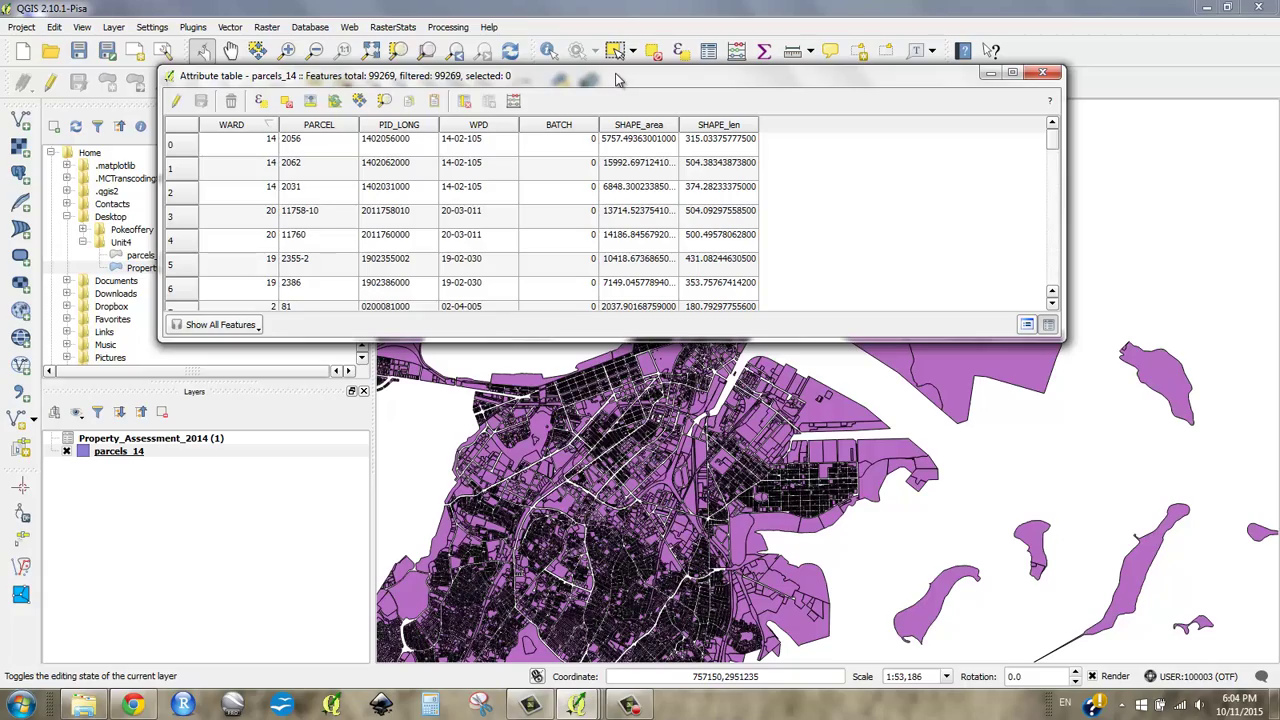
pyautogui.moveTo(618, 79); pyautogui.dragTo(684, 546)
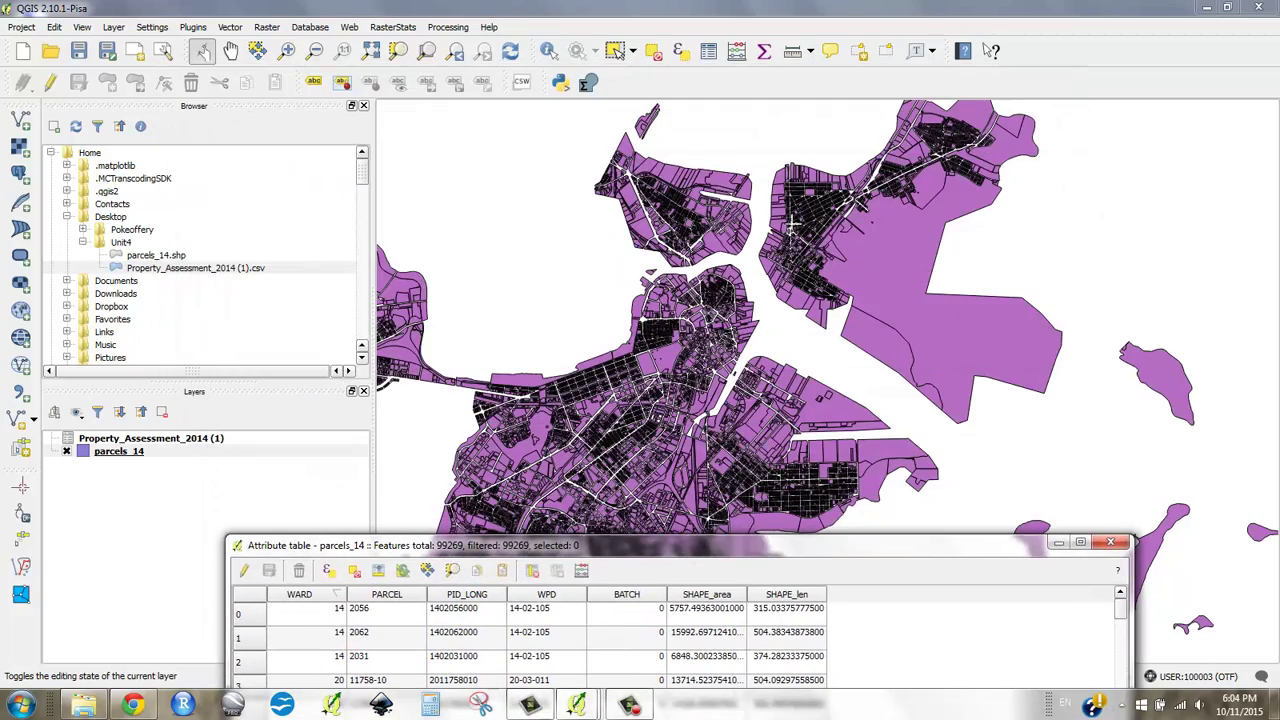